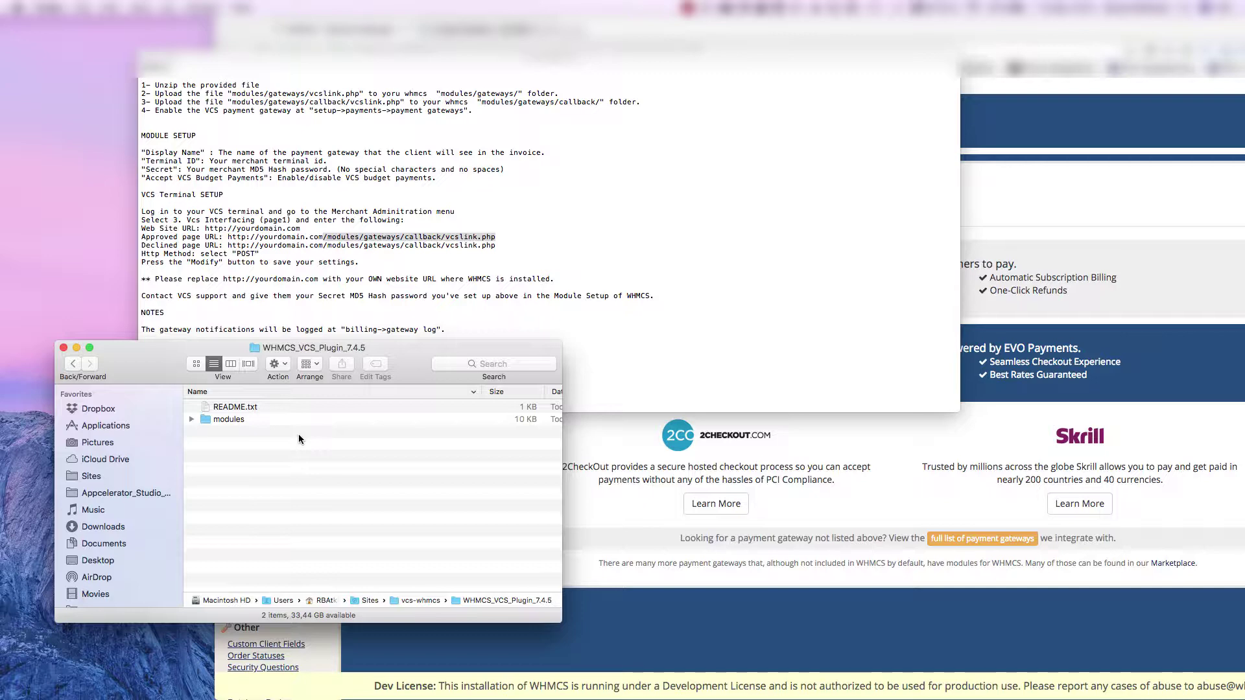
- Select README.txt and expand modules > gateways > callback to find both vcslink.php files
click(220, 407)
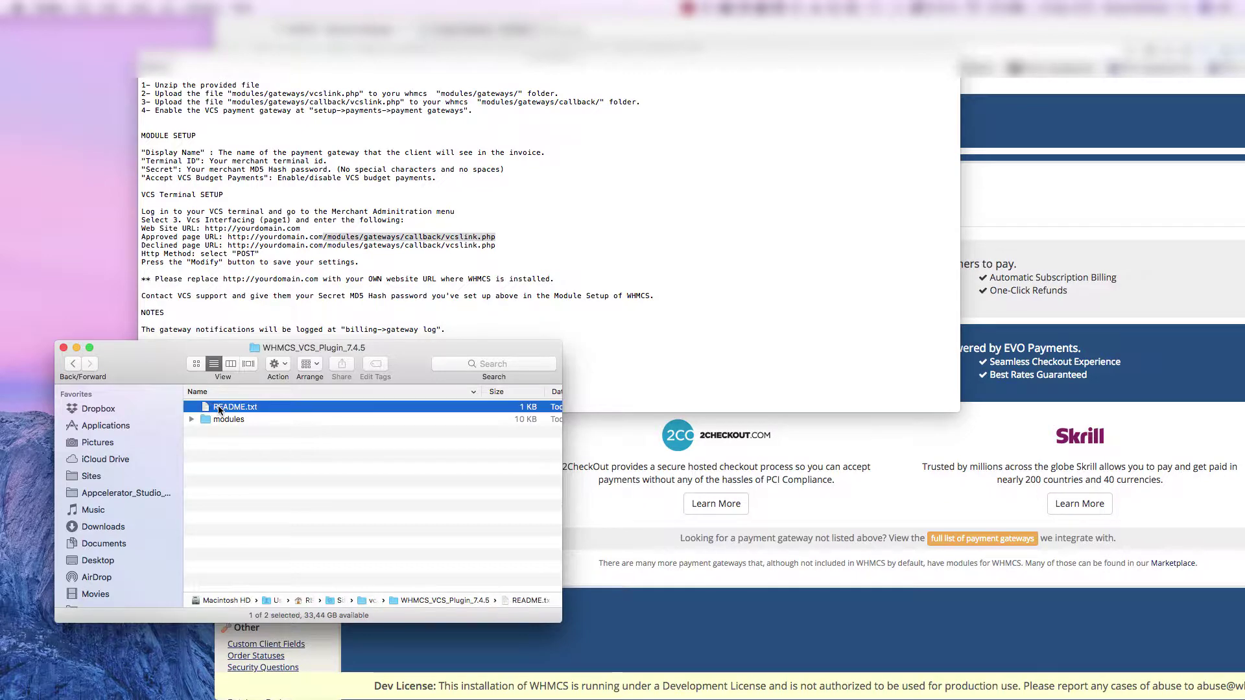
click(362, 194)
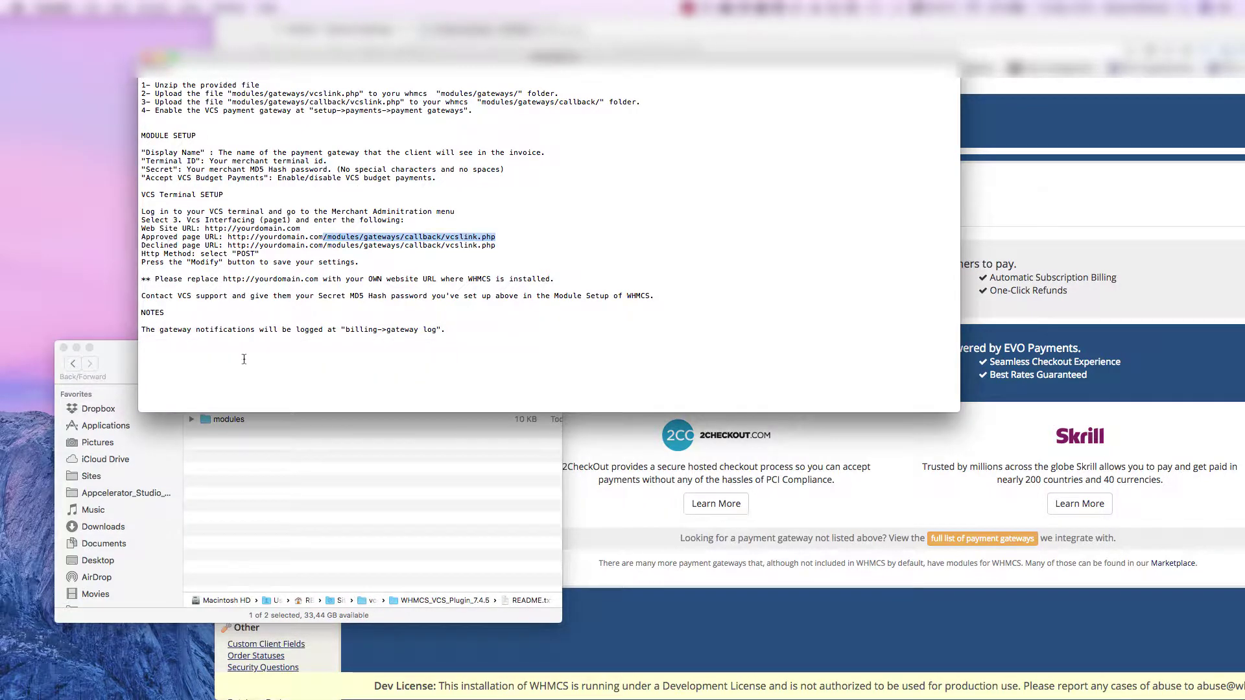
click(254, 439)
click(196, 418)
click(192, 418)
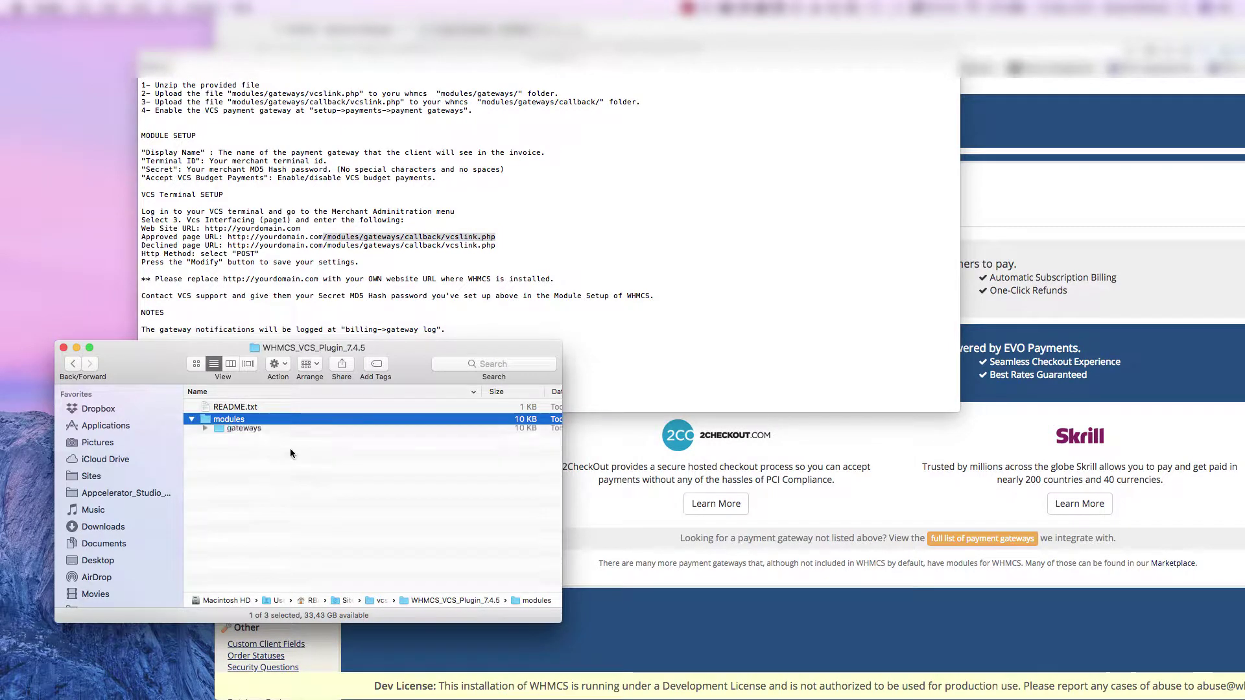
click(204, 433)
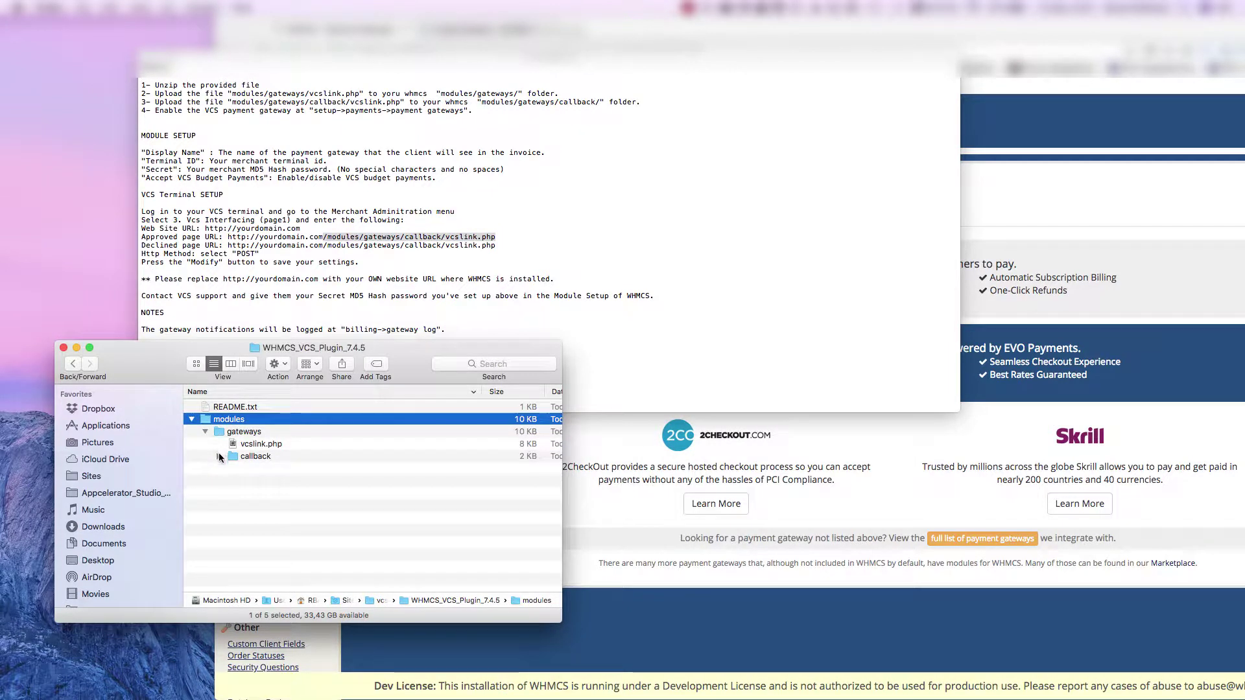
click(219, 456)
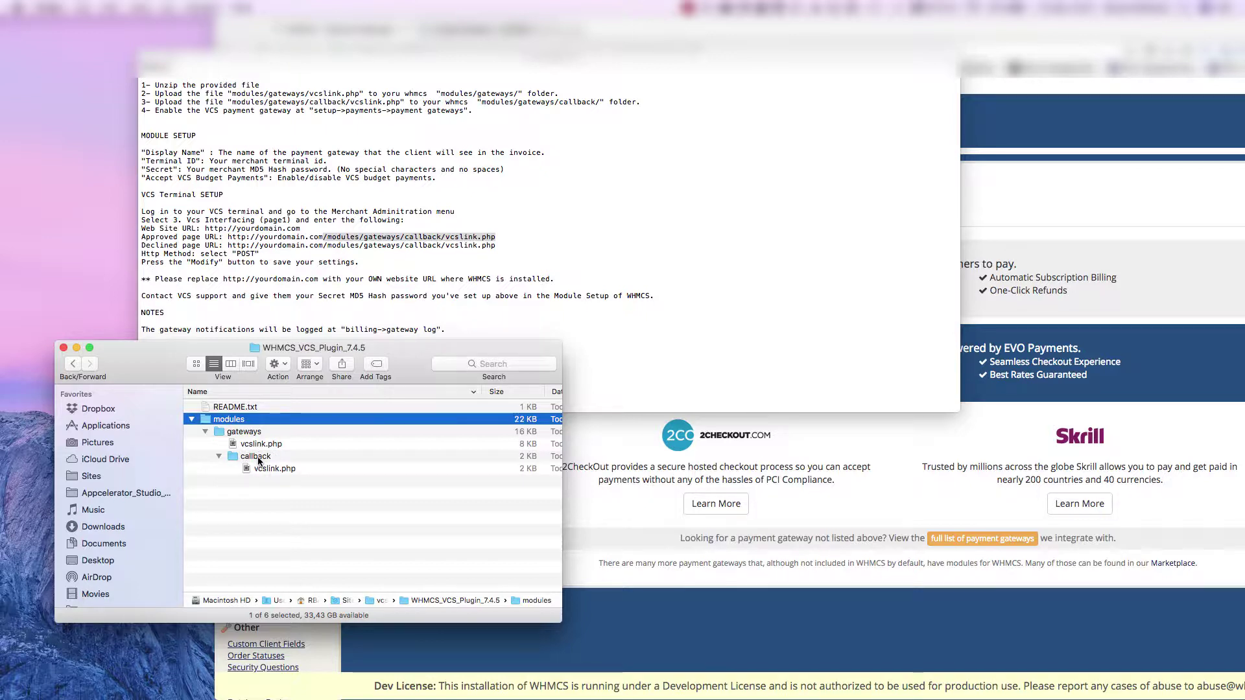
- Compare the README instructions with the plugin folder listing, ending on the README
key(Left)
click(420, 376)
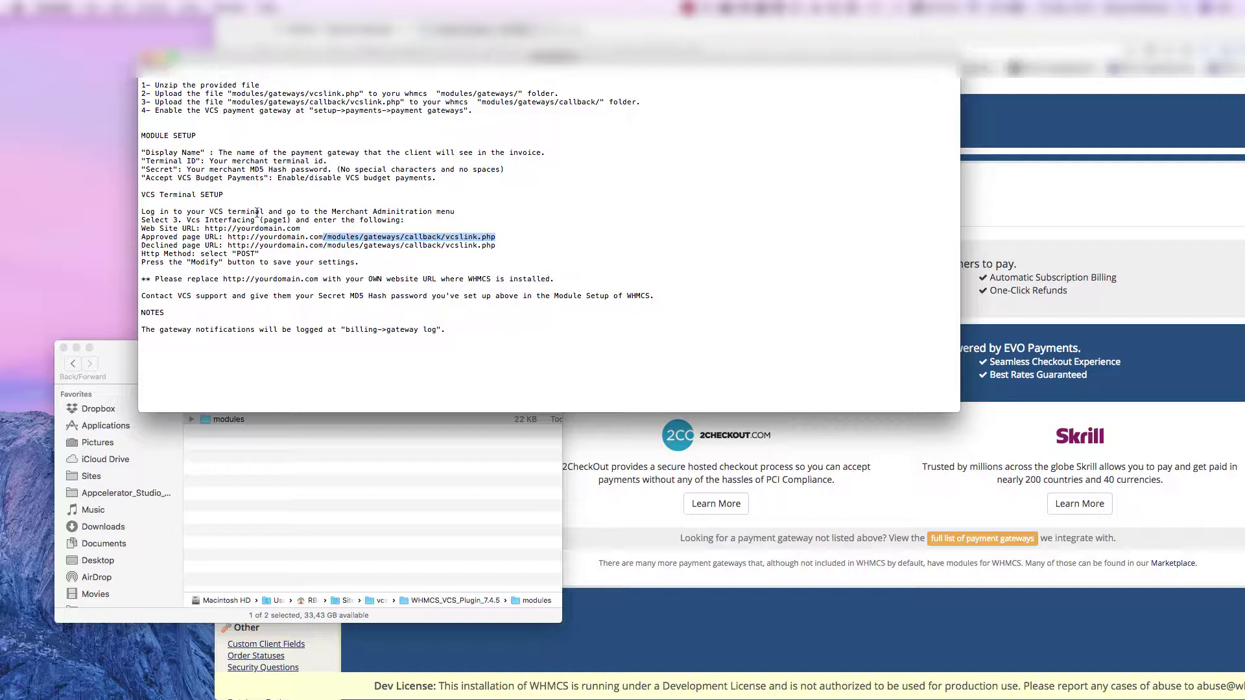
click(362, 449)
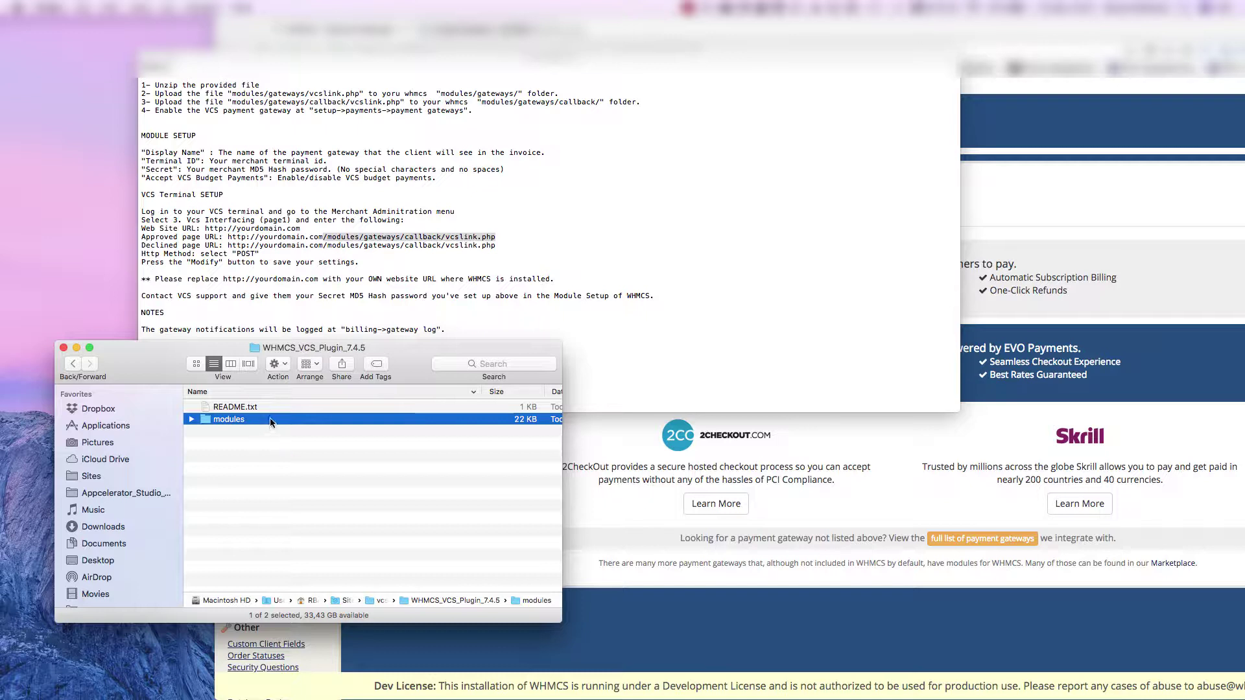
click(184, 111)
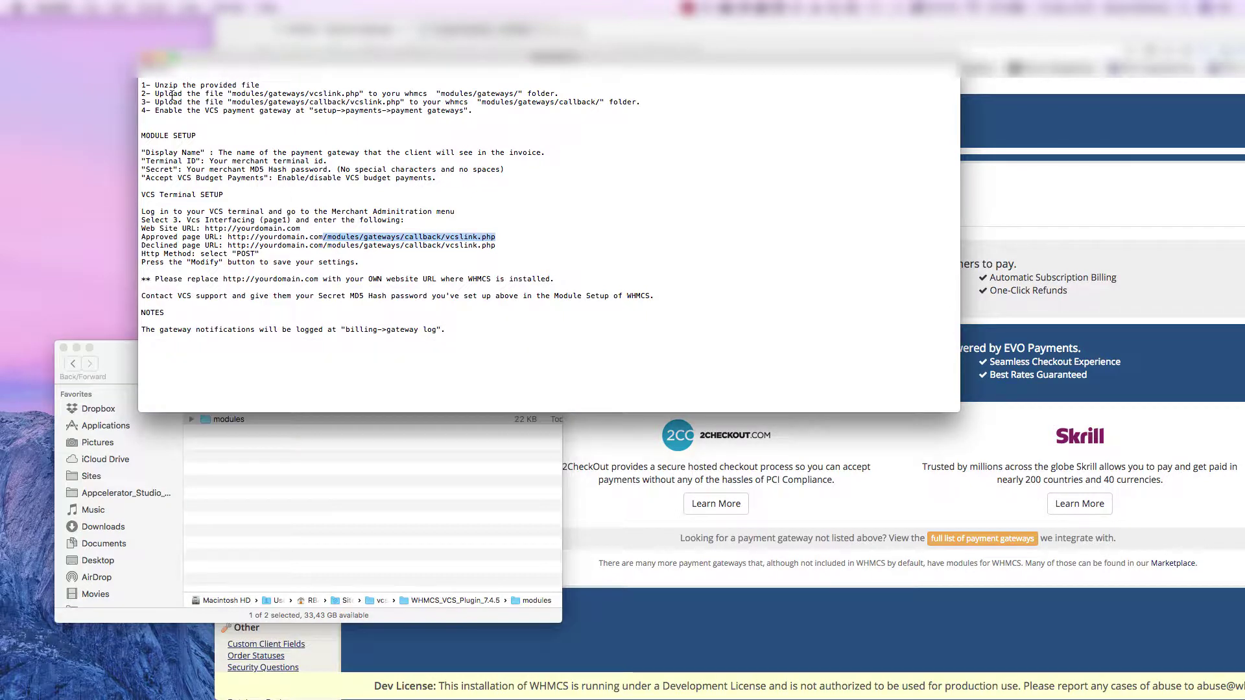
- Read README steps 2–3 on uploading the vcslink.php files into modules/gateways
click(182, 94)
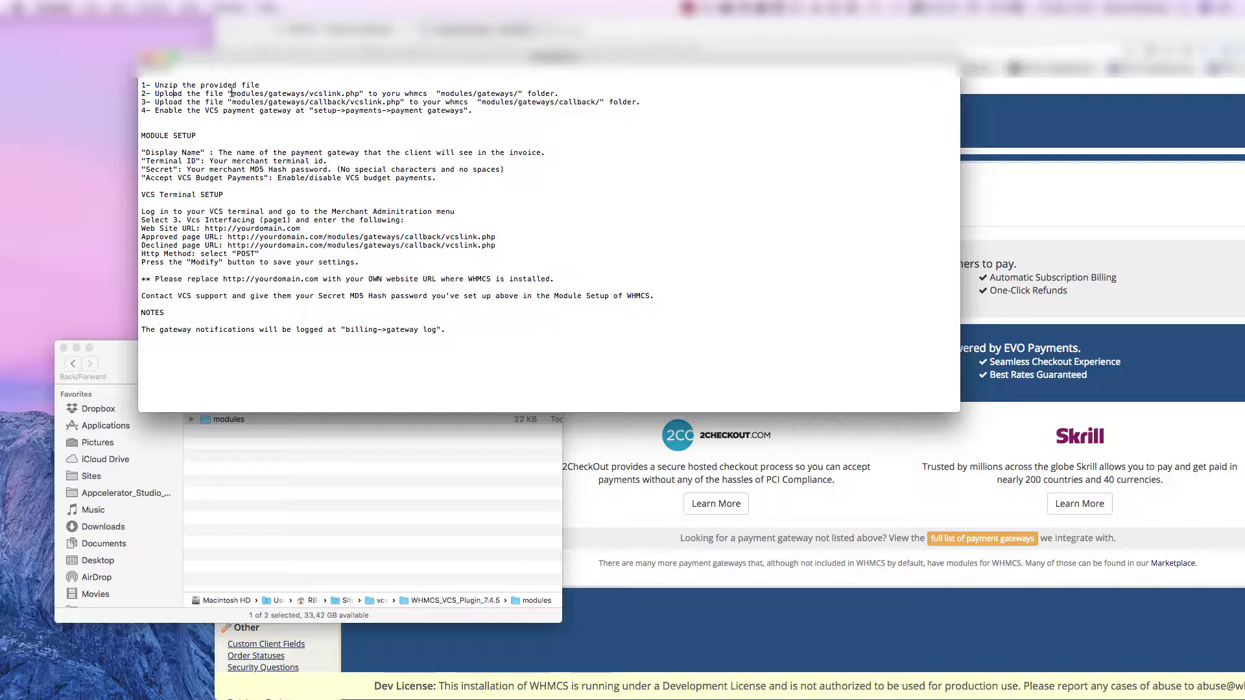
drag(233, 93, 264, 93)
drag(440, 93, 518, 94)
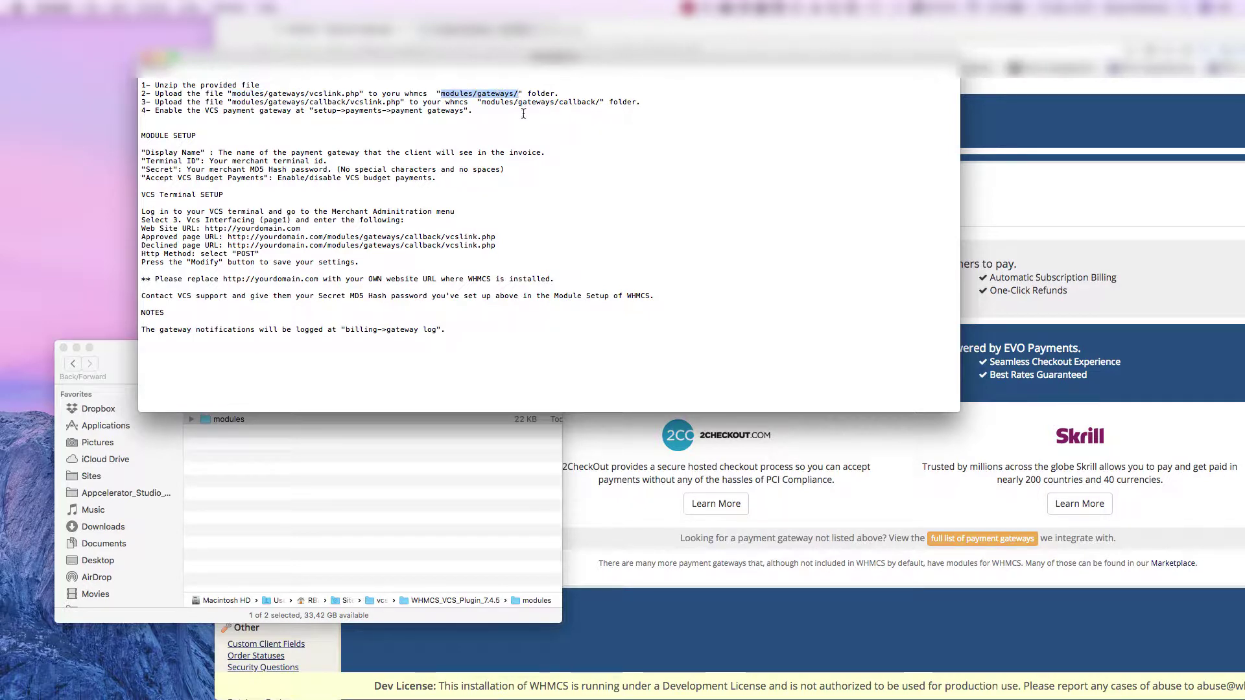
click(523, 112)
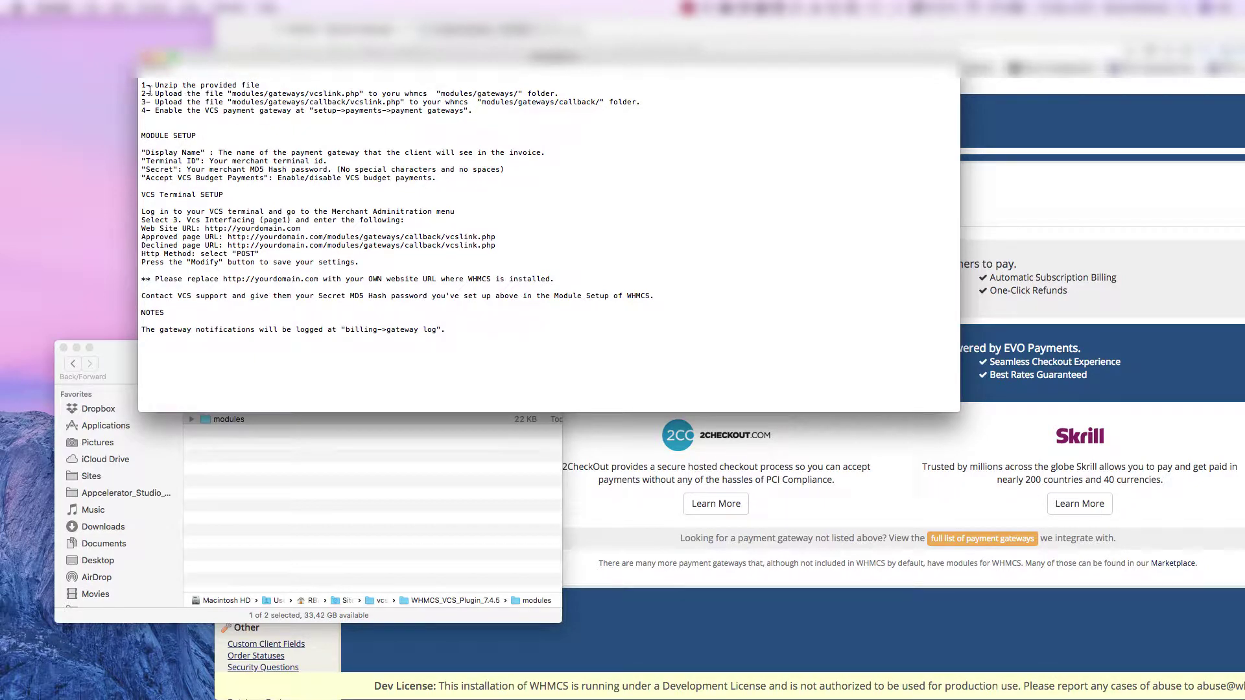
drag(142, 94, 641, 104)
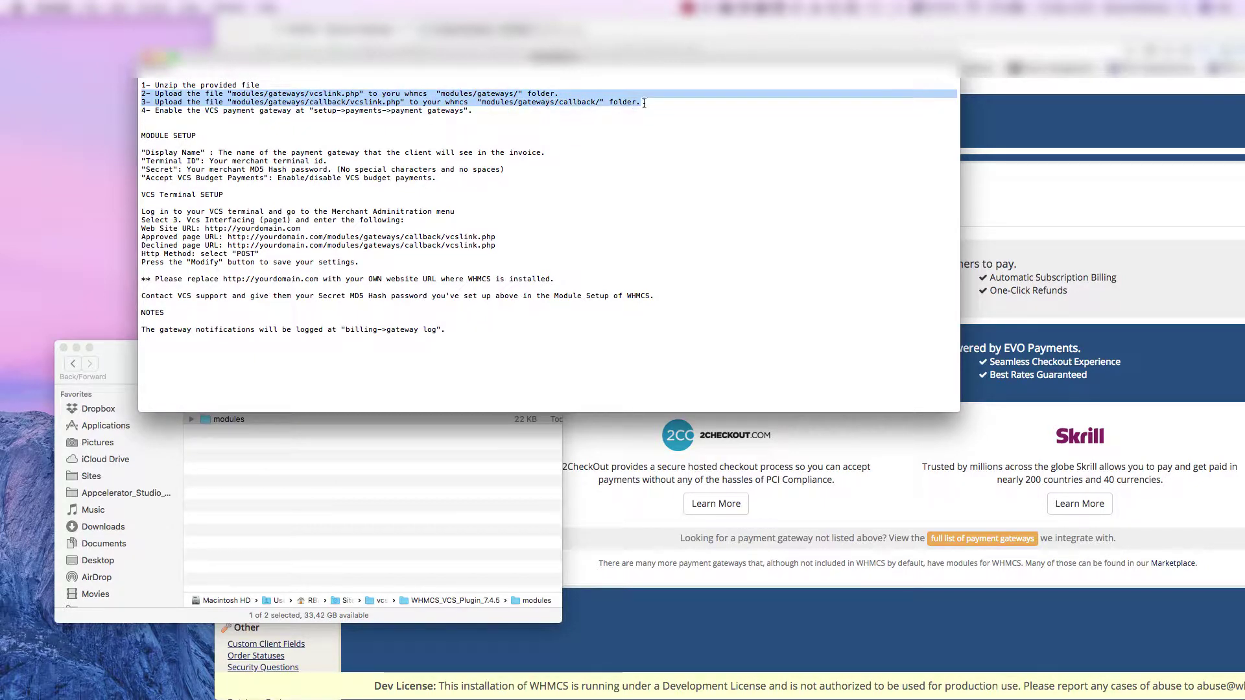
click(609, 123)
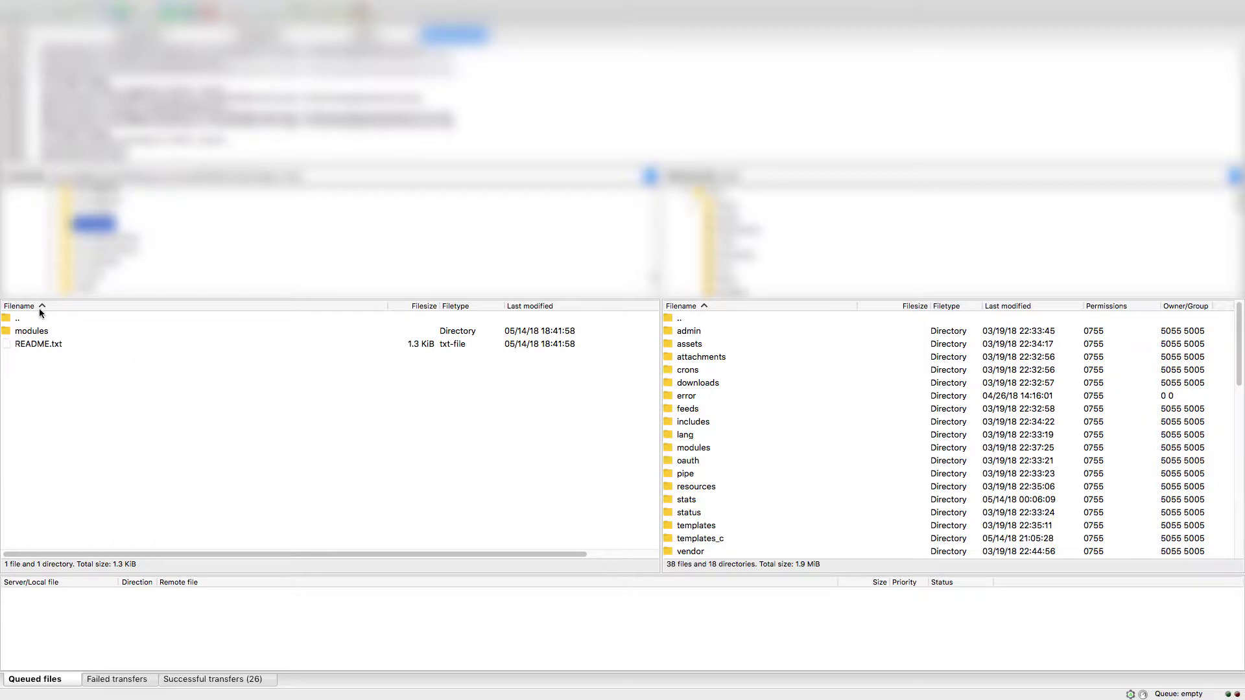
- Upload the local modules folder into the server's WHMCS root, merging with the remote modules folder
click(59, 331)
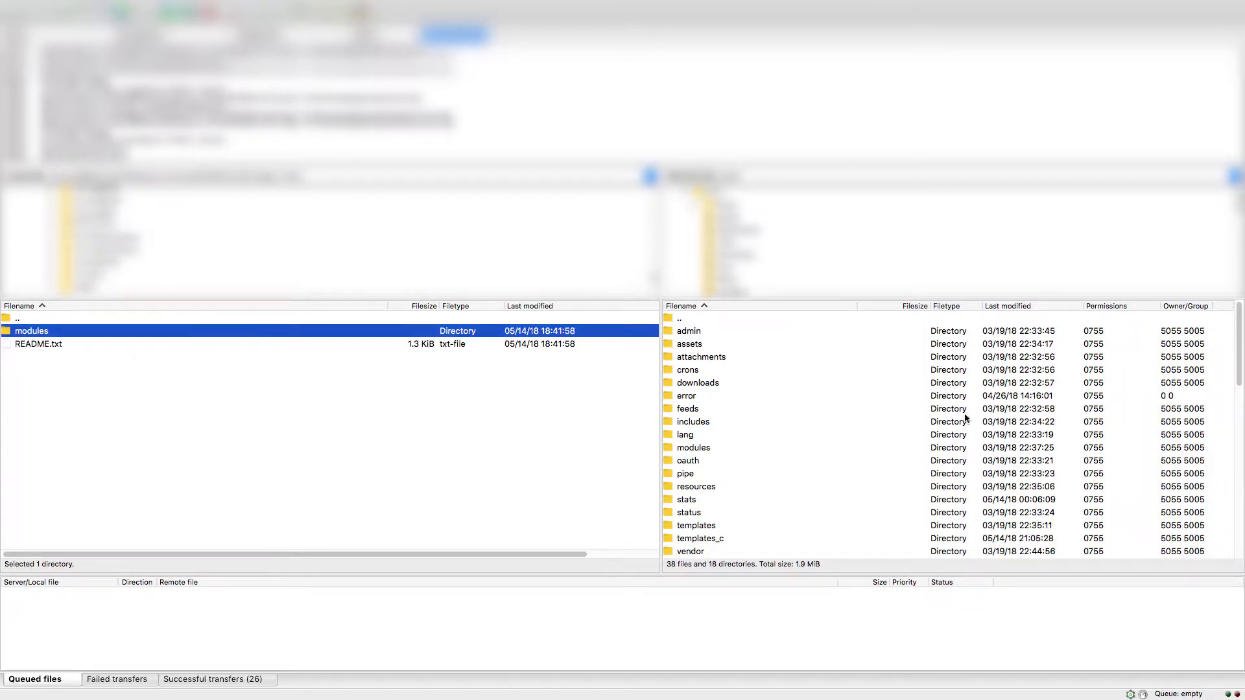
scroll(942, 409, down, 10)
scroll(920, 401, up, 10)
scroll(901, 408, down, 3)
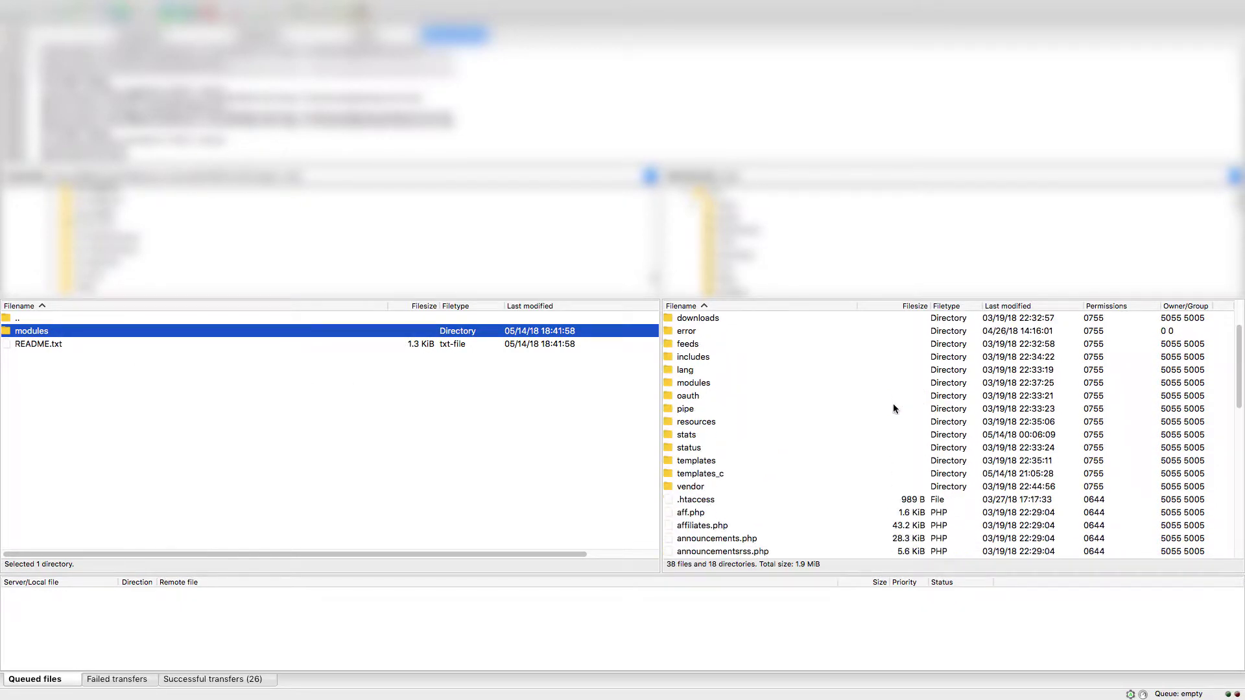
click(699, 370)
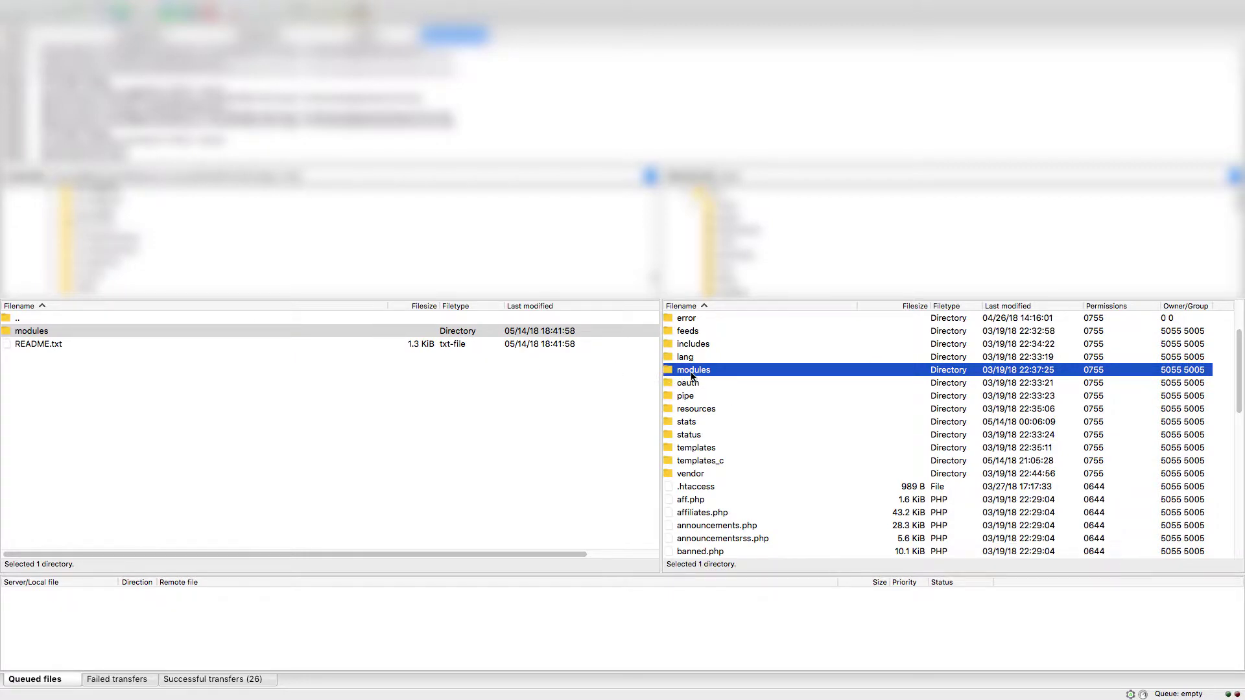
click(68, 335)
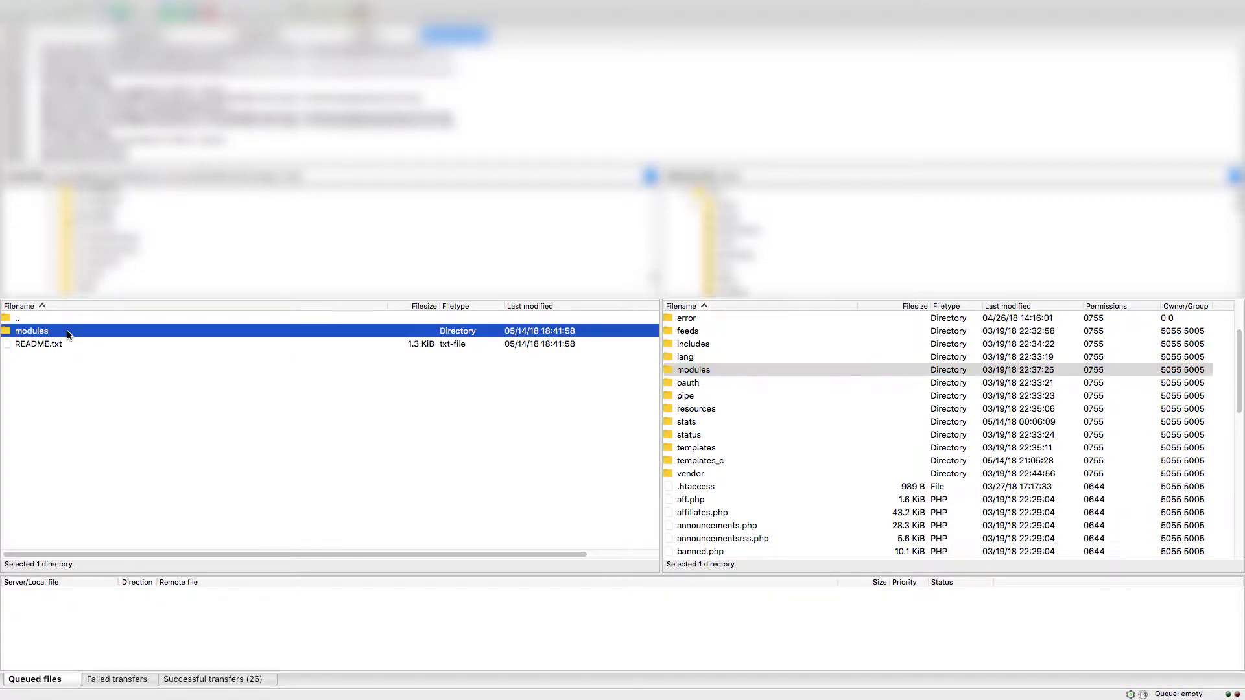
click(10, 335)
right_click(27, 333)
click(52, 335)
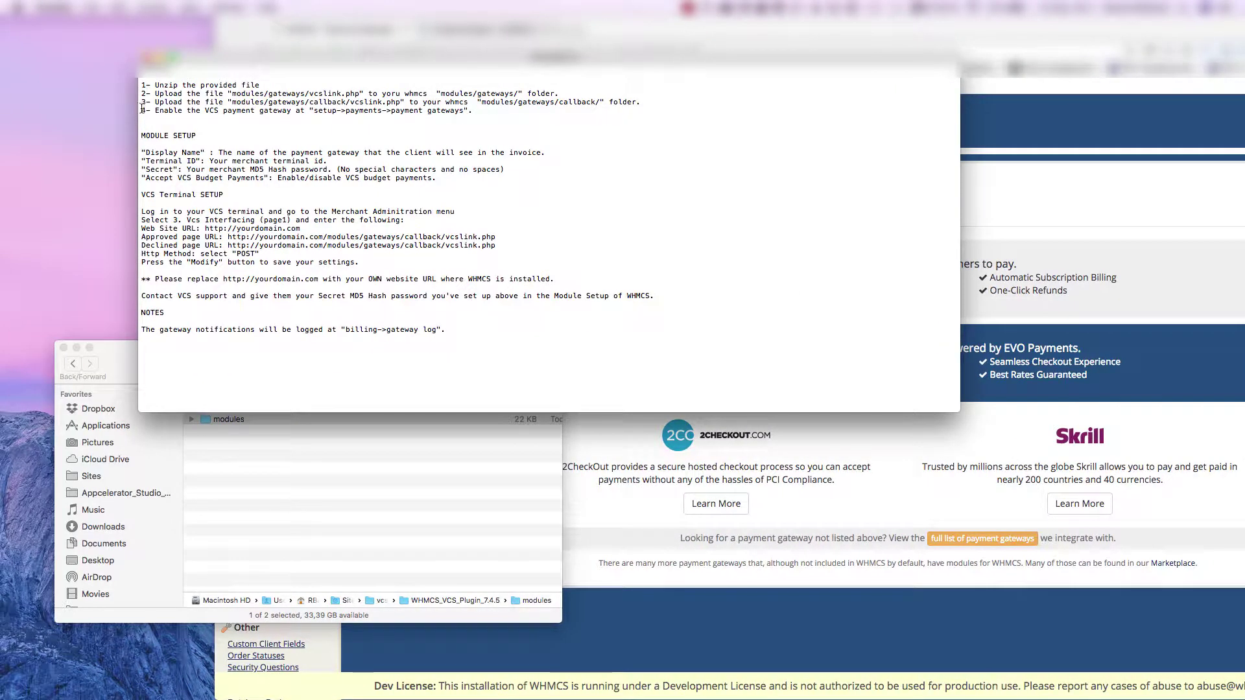
- Activate VCS from All Payment Gateways on the Payment Gateways page and open its settings form
drag(141, 110, 494, 108)
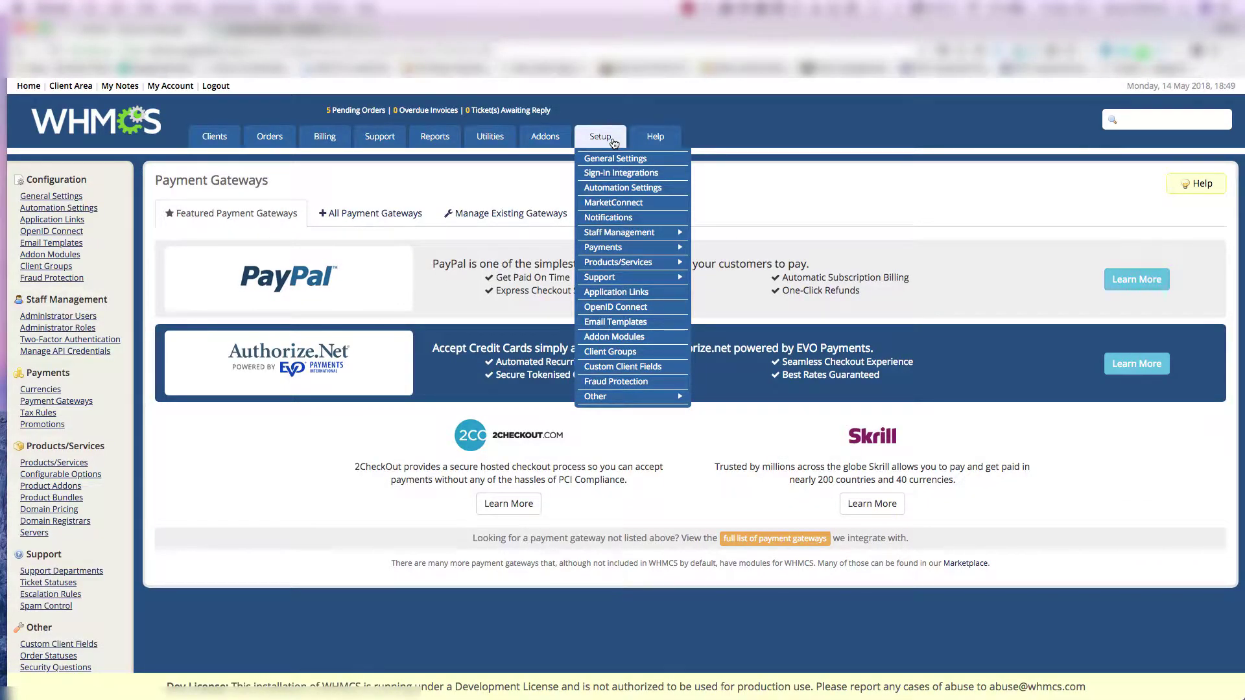
mouse_move(635, 264)
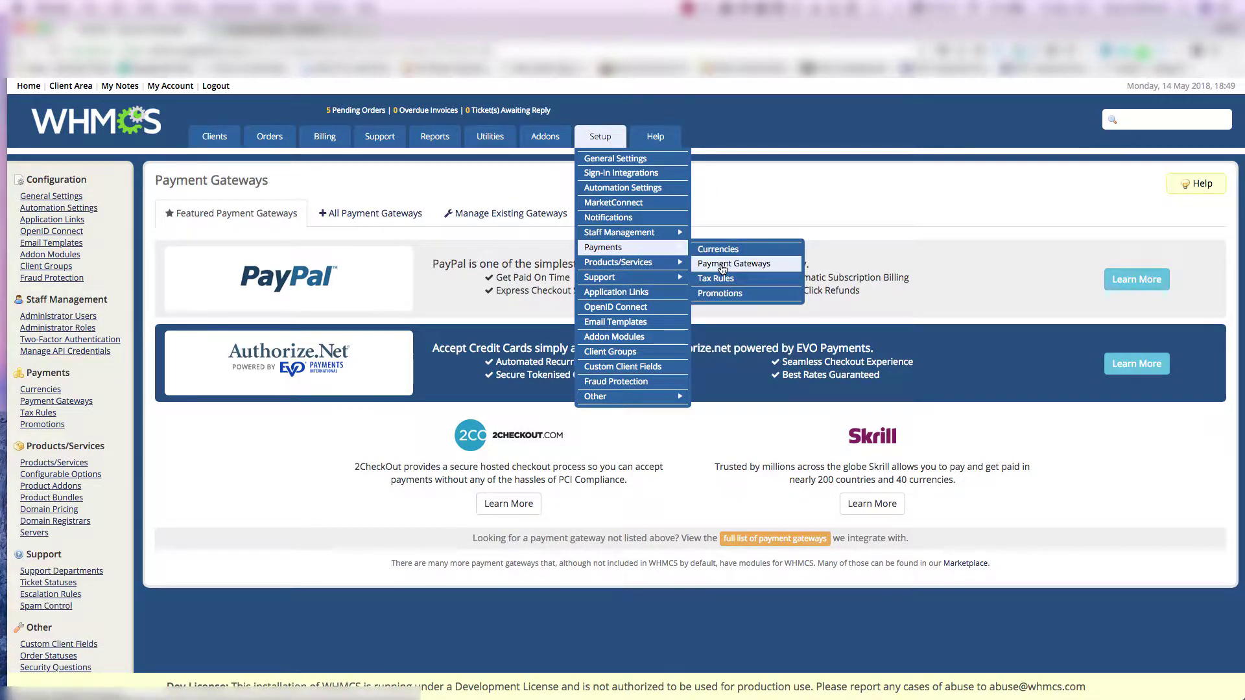
click(723, 266)
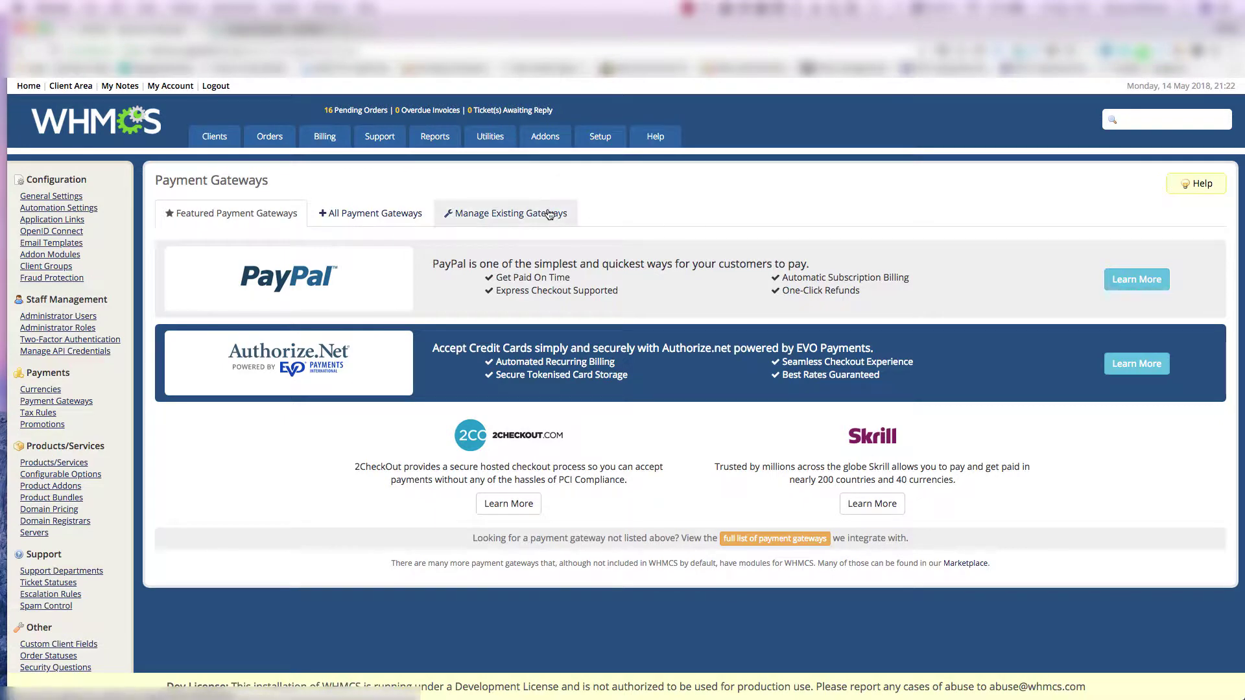
click(351, 215)
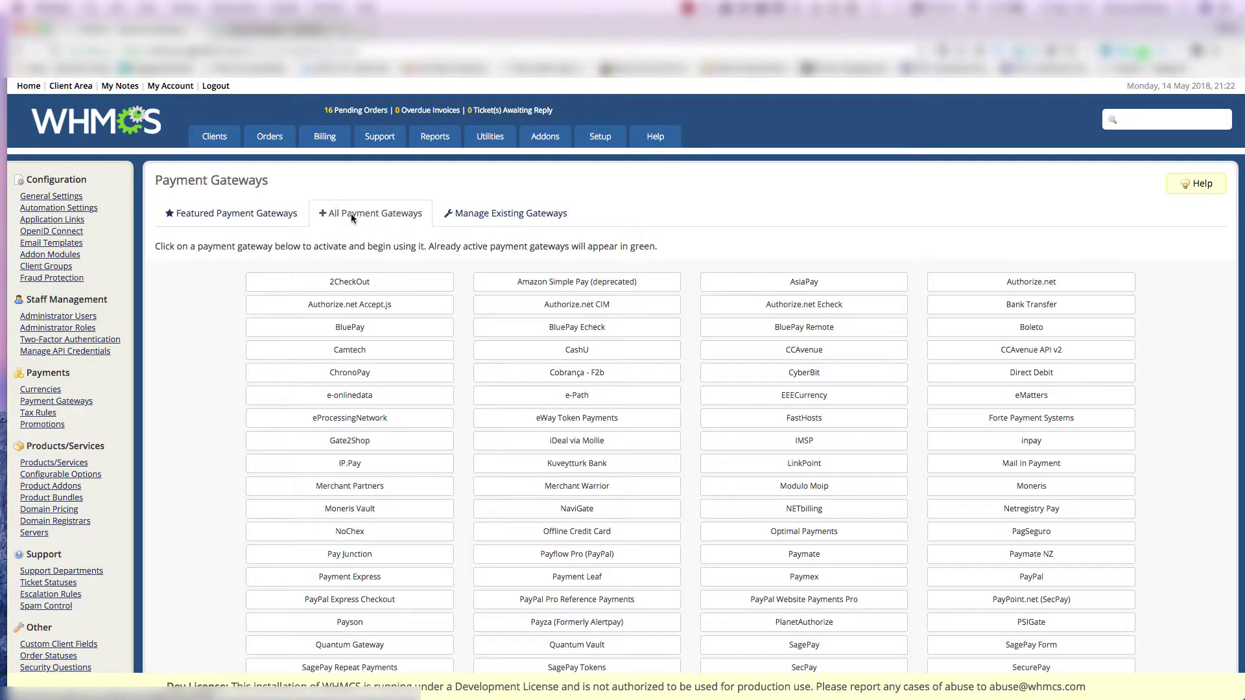
scroll(479, 310, down, 5)
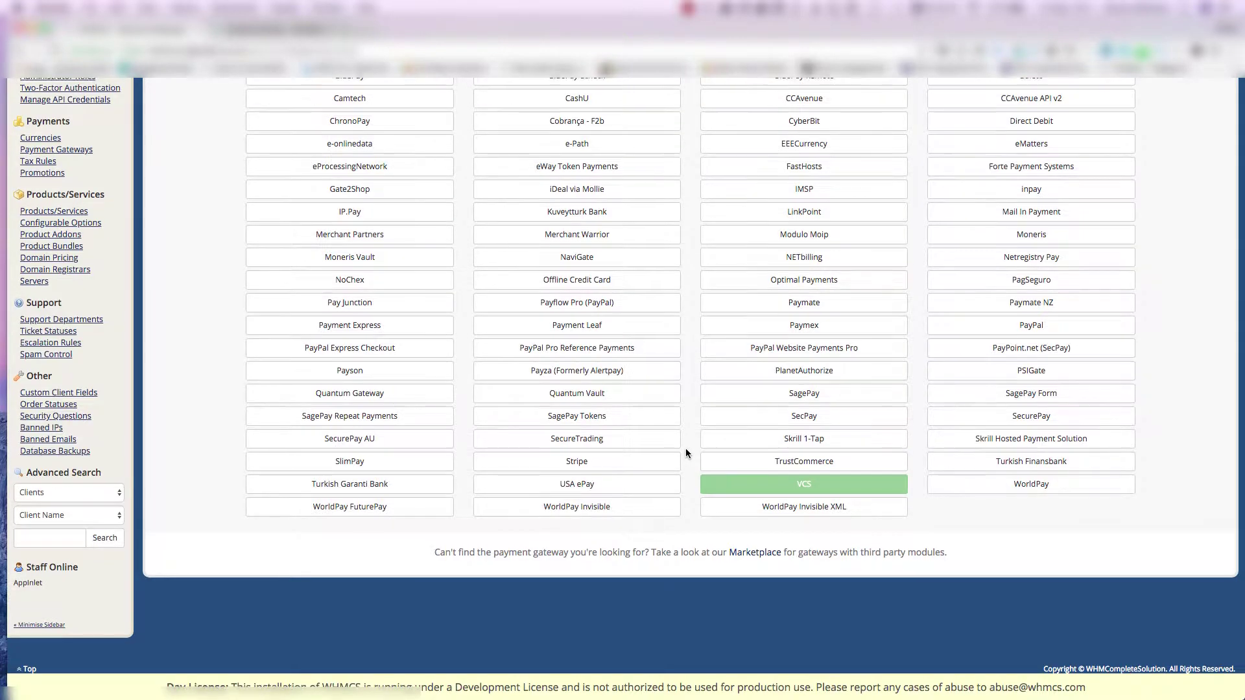
scroll(686, 448, up, 5)
click(473, 213)
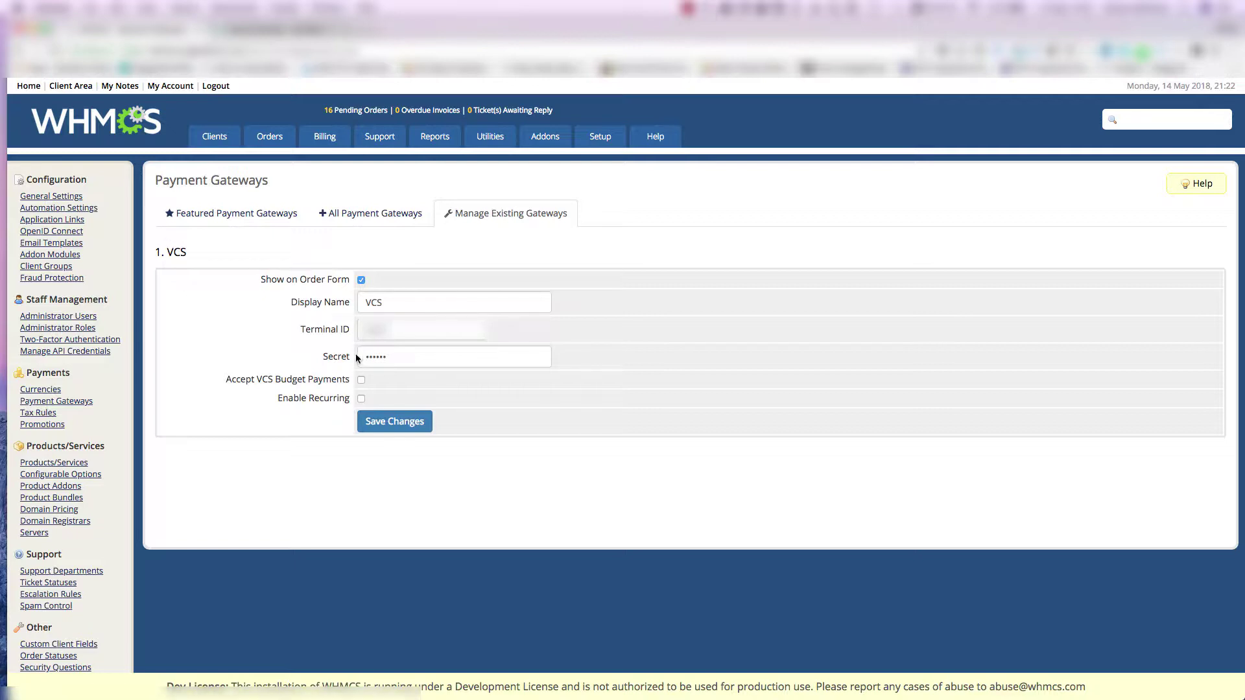
- Check that Display Name is VCS and Show on Order Form is enabled
double_click(520, 303)
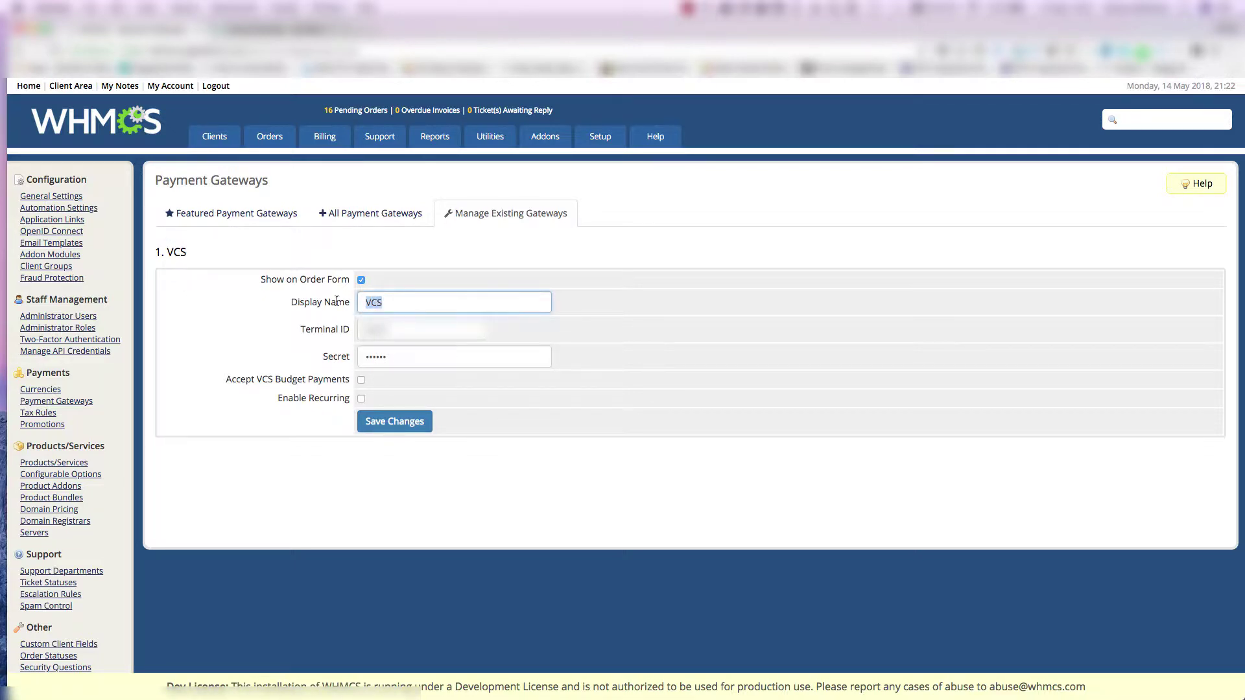
drag(396, 280, 261, 279)
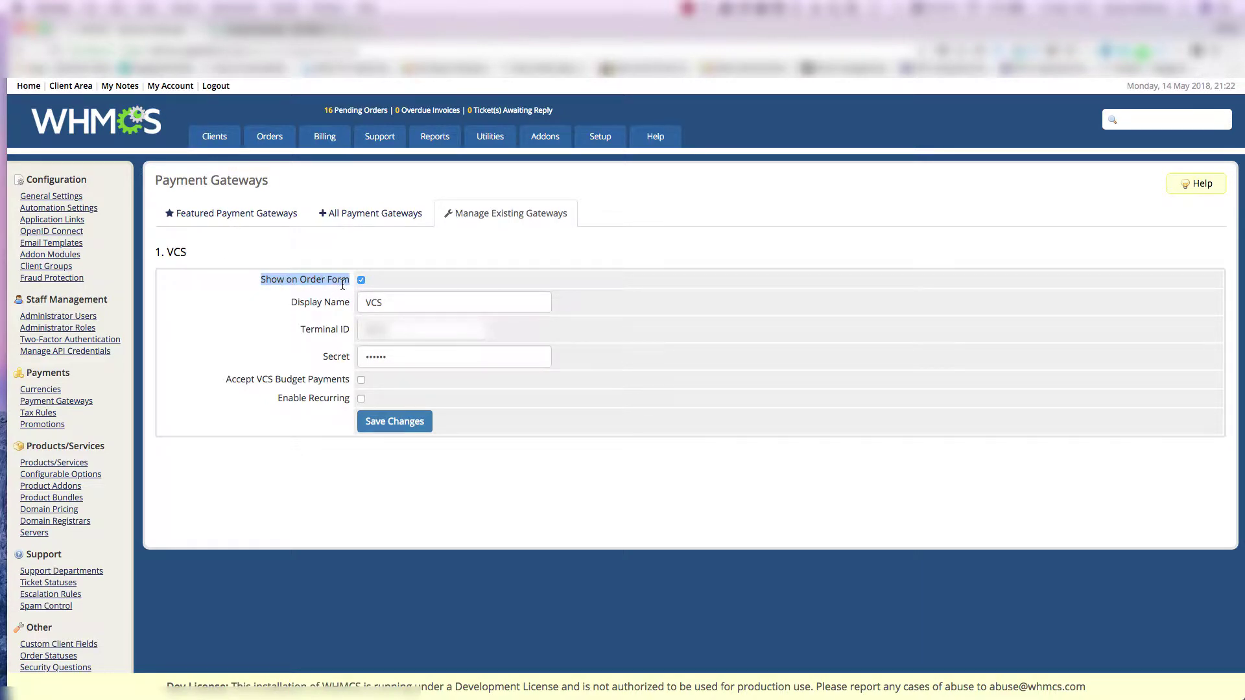
click(529, 334)
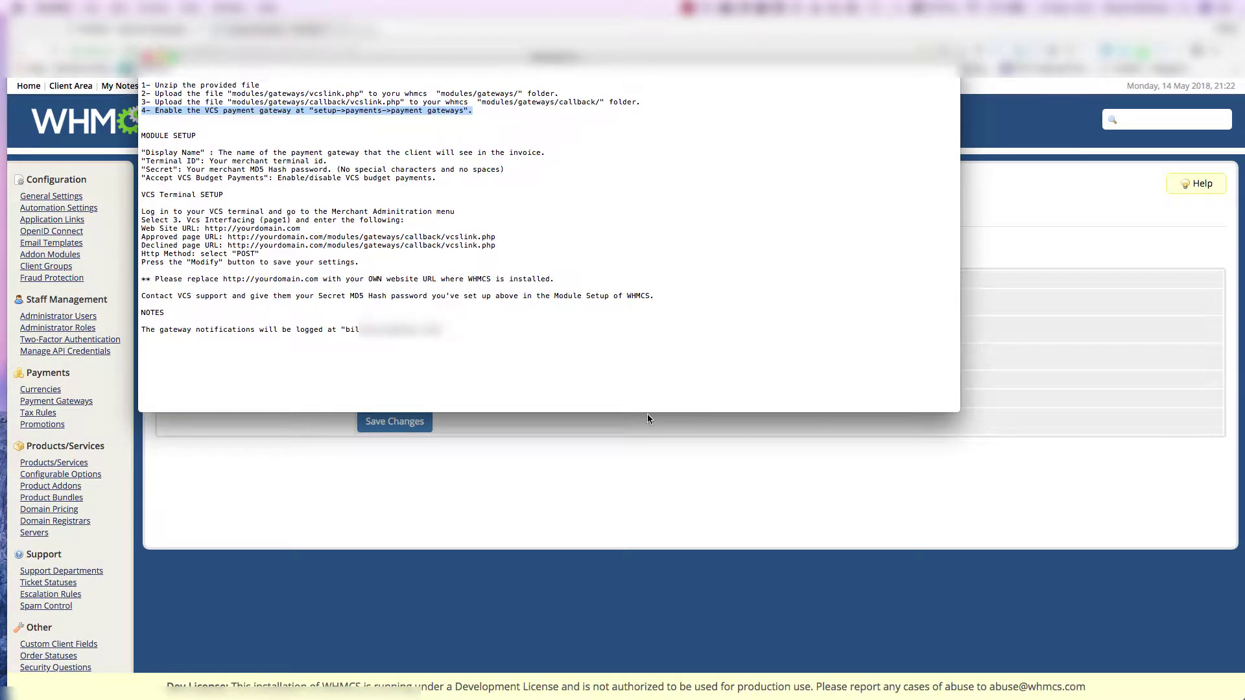
click(651, 449)
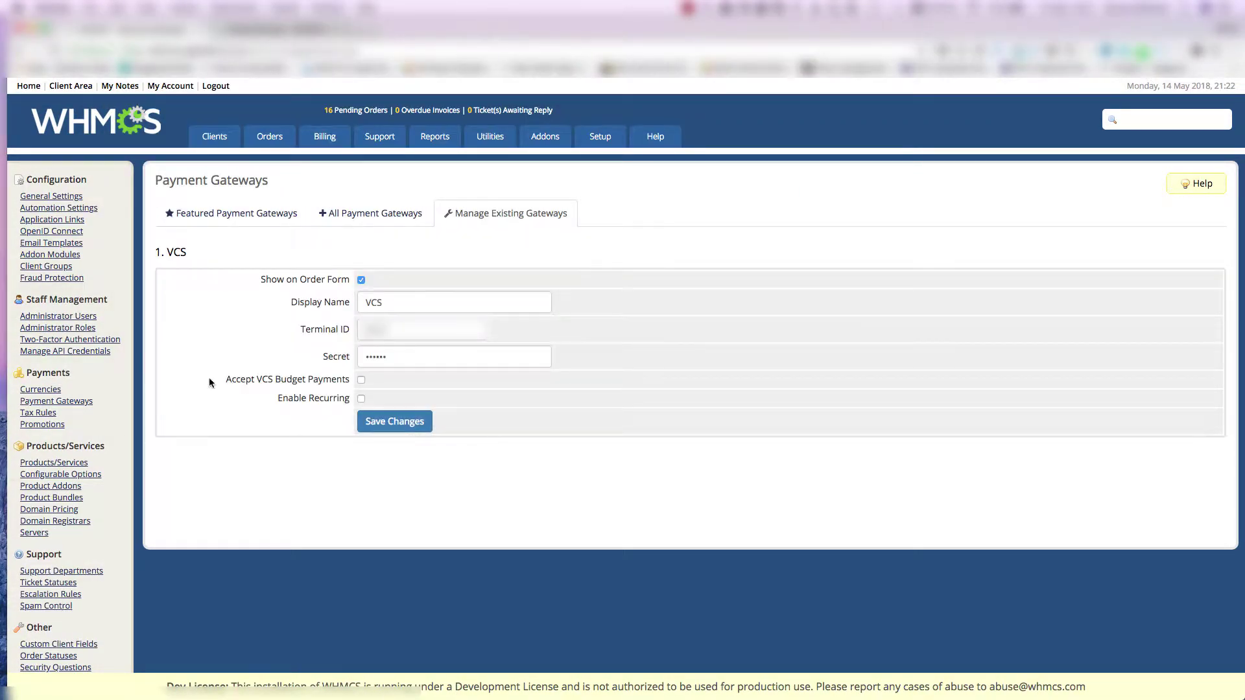
- Review the Accept VCS Budget Payments and Enable Recurring options, then save the VCS settings
drag(219, 382, 350, 381)
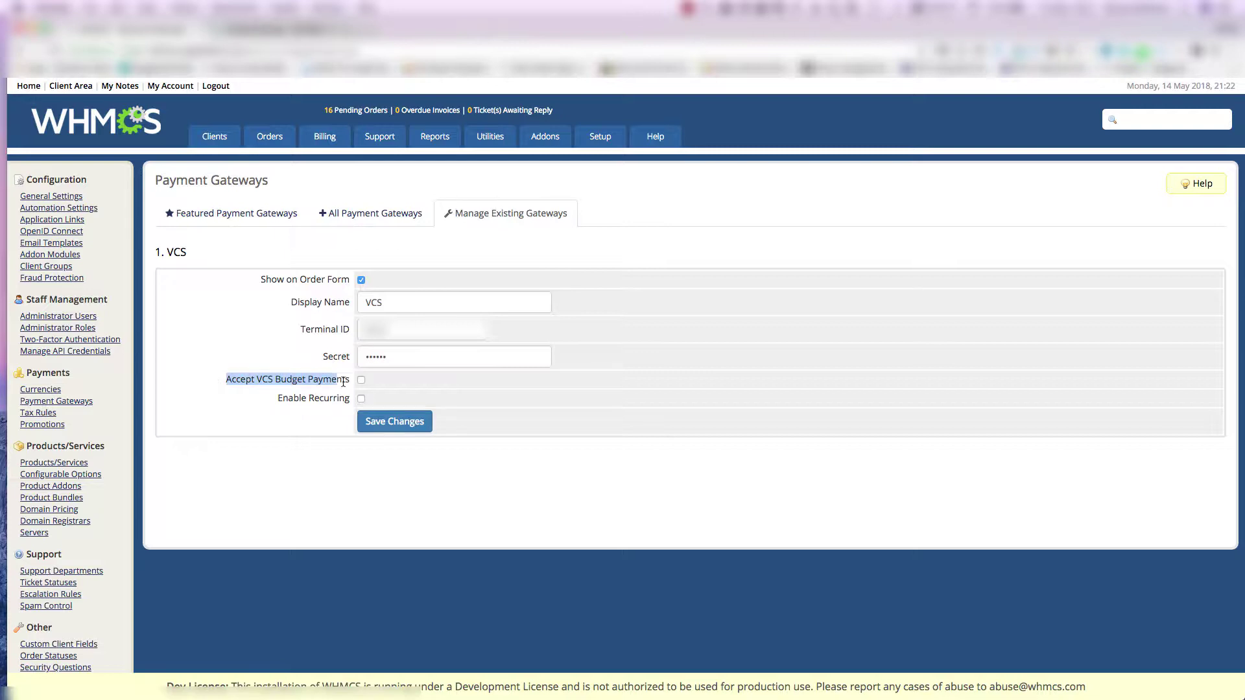
click(301, 443)
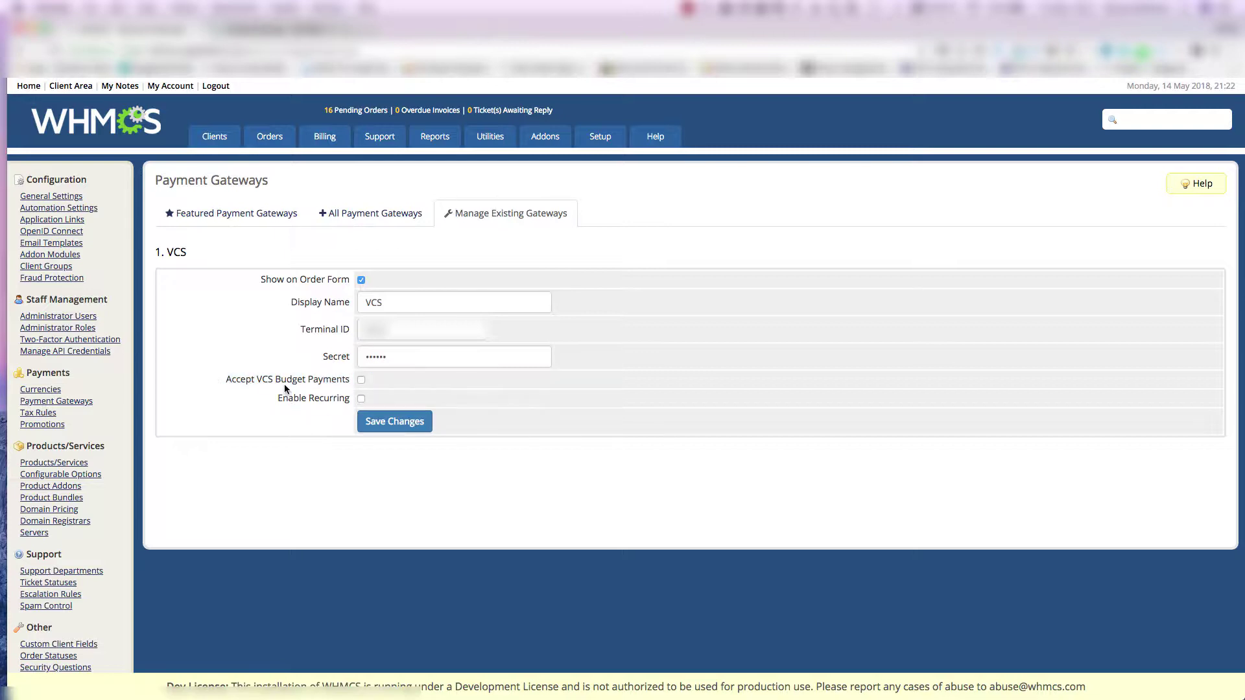
drag(277, 398, 349, 402)
drag(345, 398, 267, 399)
click(390, 431)
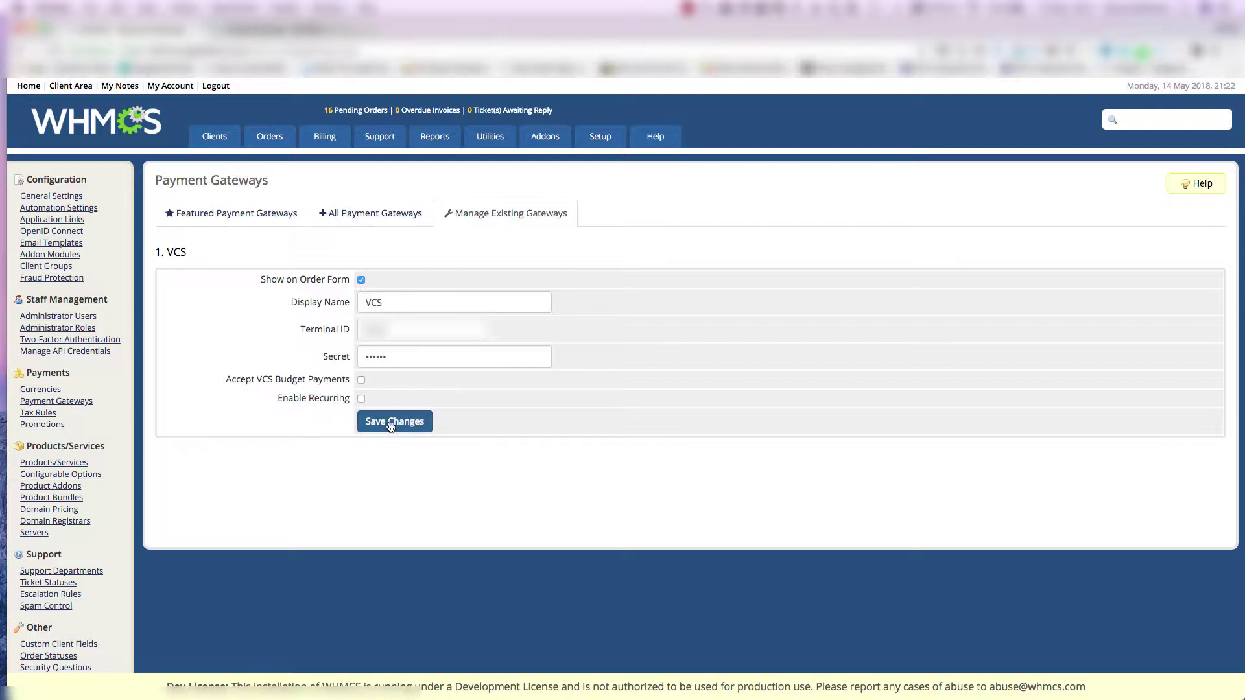
click(391, 422)
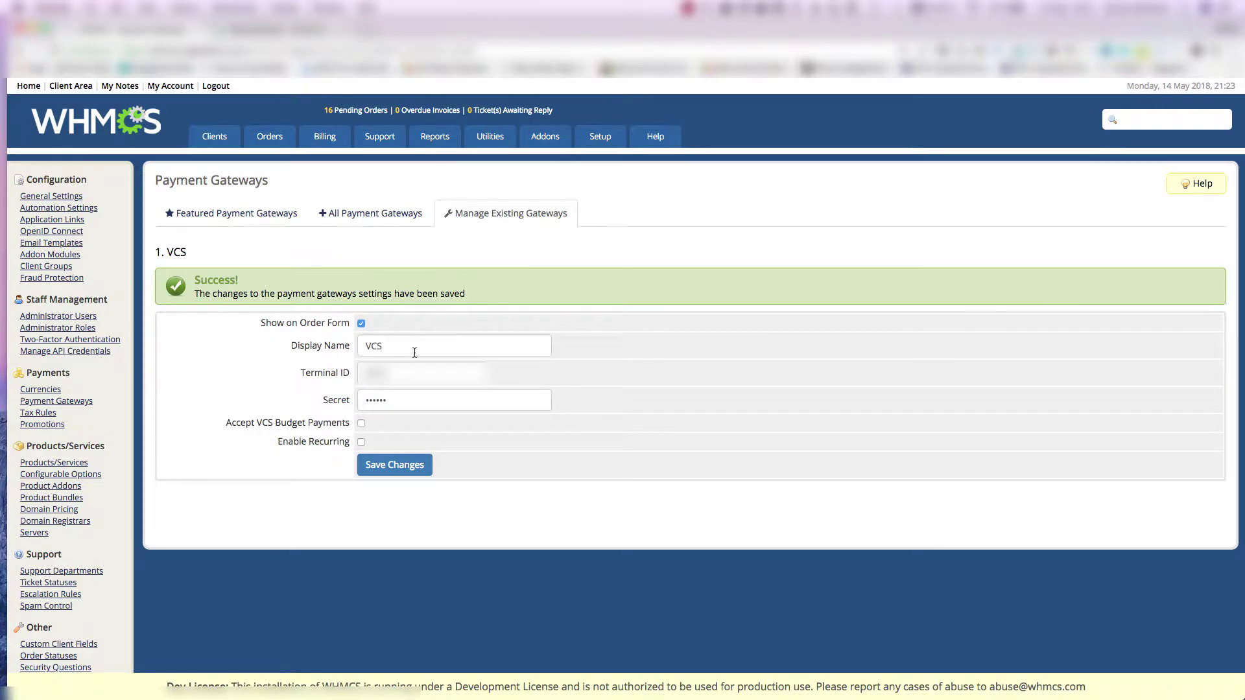
triple_click(295, 295)
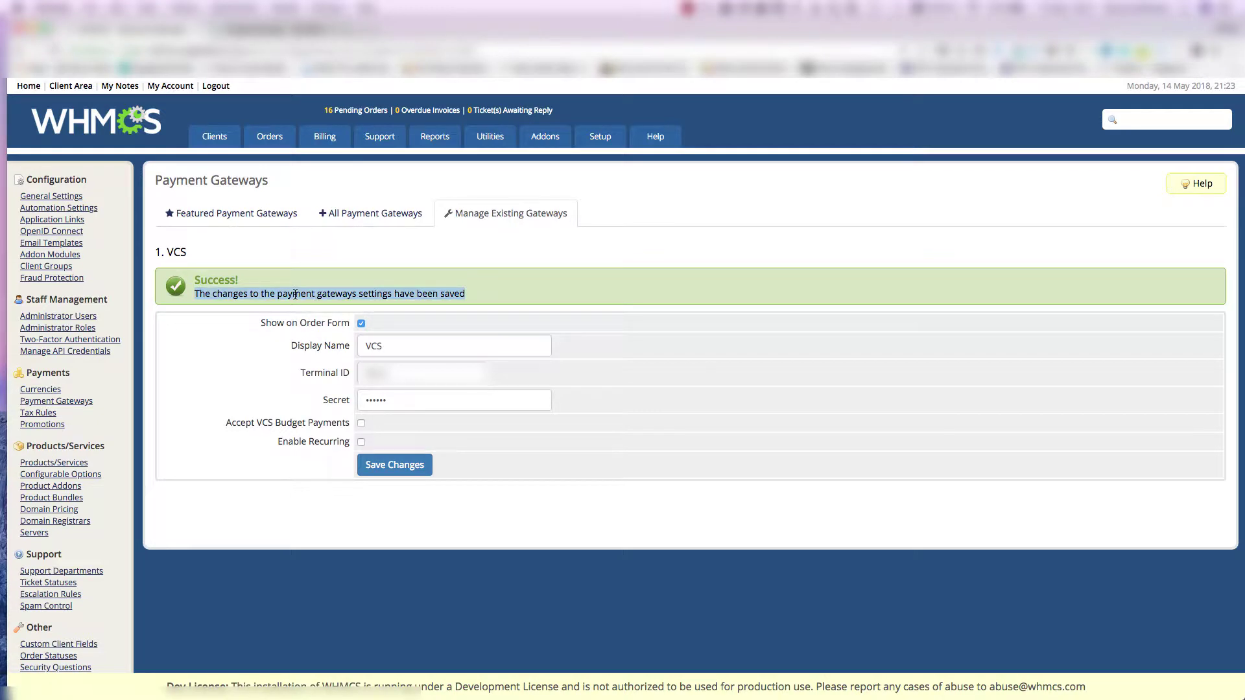
- Review the README's VCS terminal values: Web Site URL, Approved page callback URL and POST method
click(318, 269)
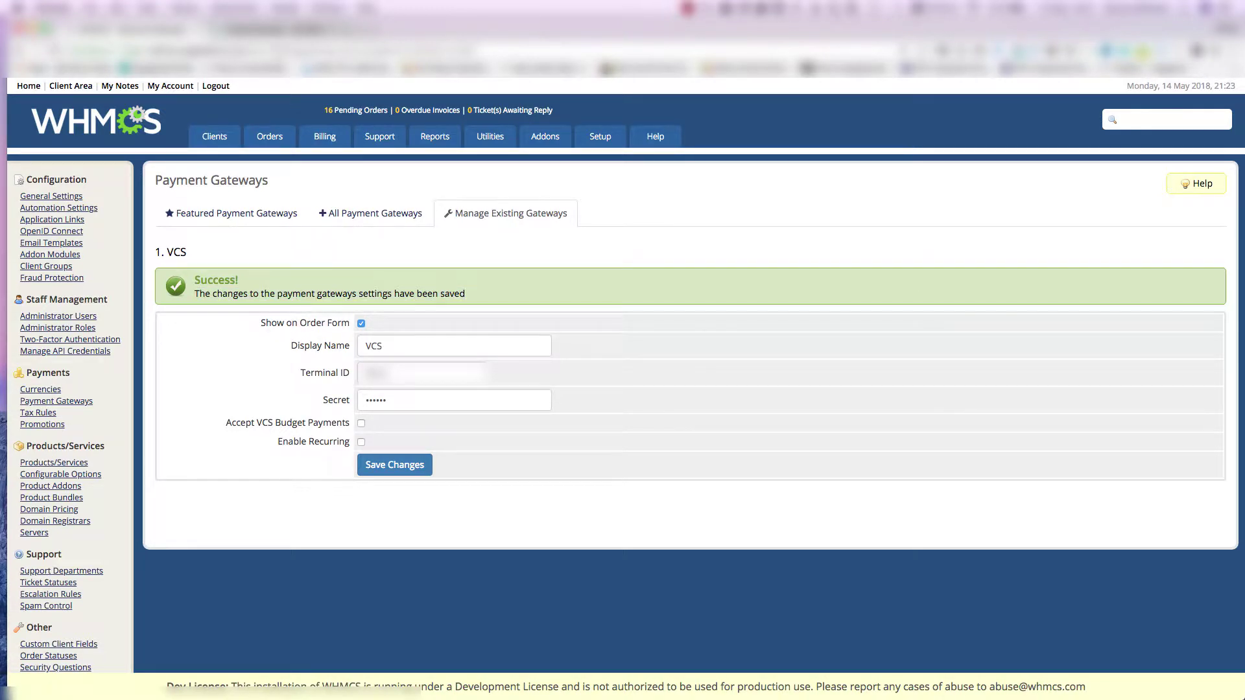
key(super+Tab)
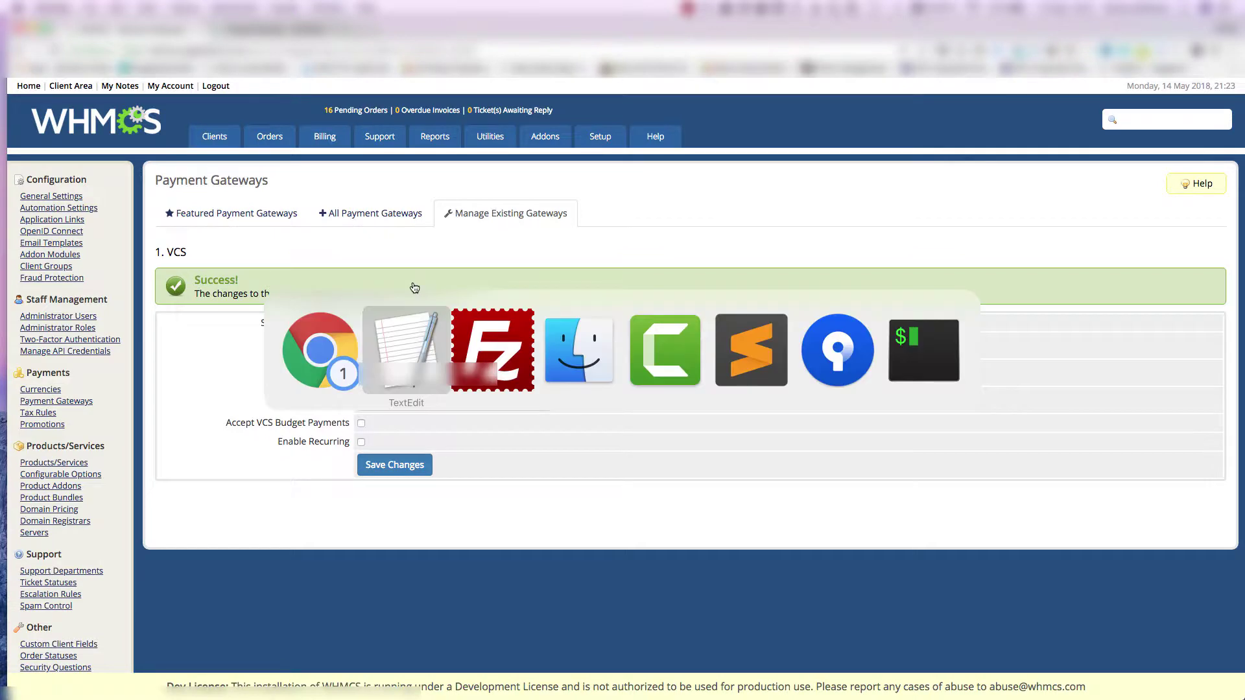
click(208, 122)
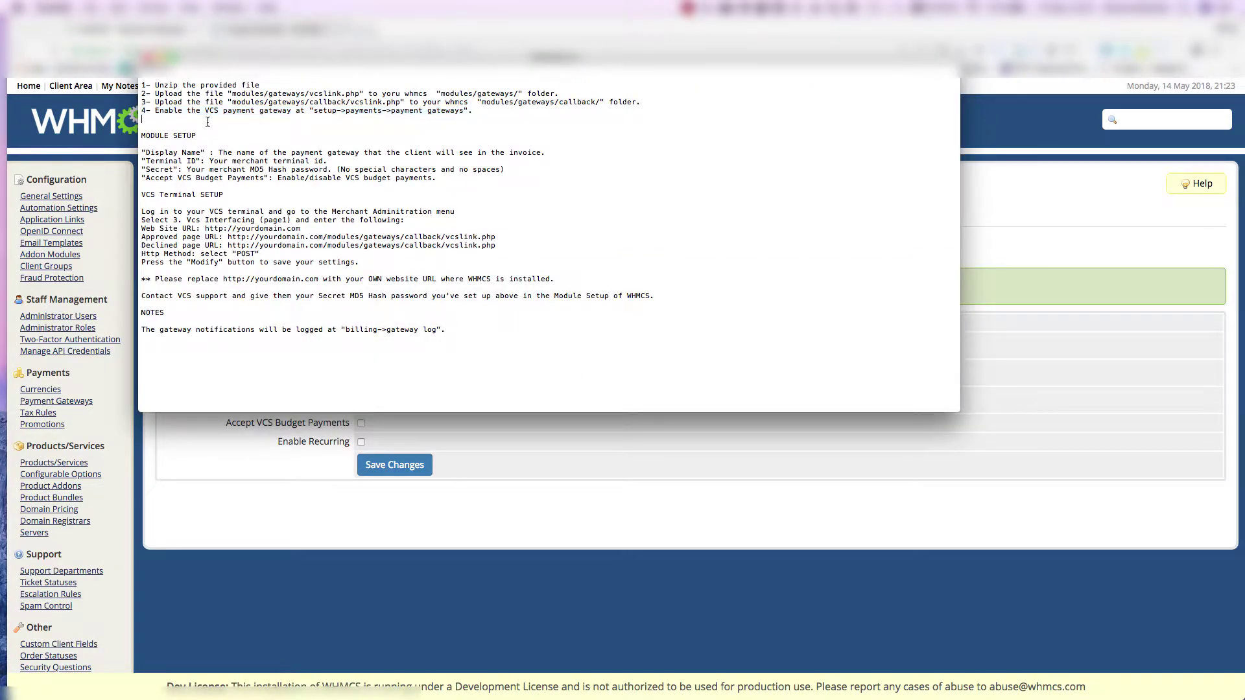
double_click(214, 211)
drag(205, 229, 301, 230)
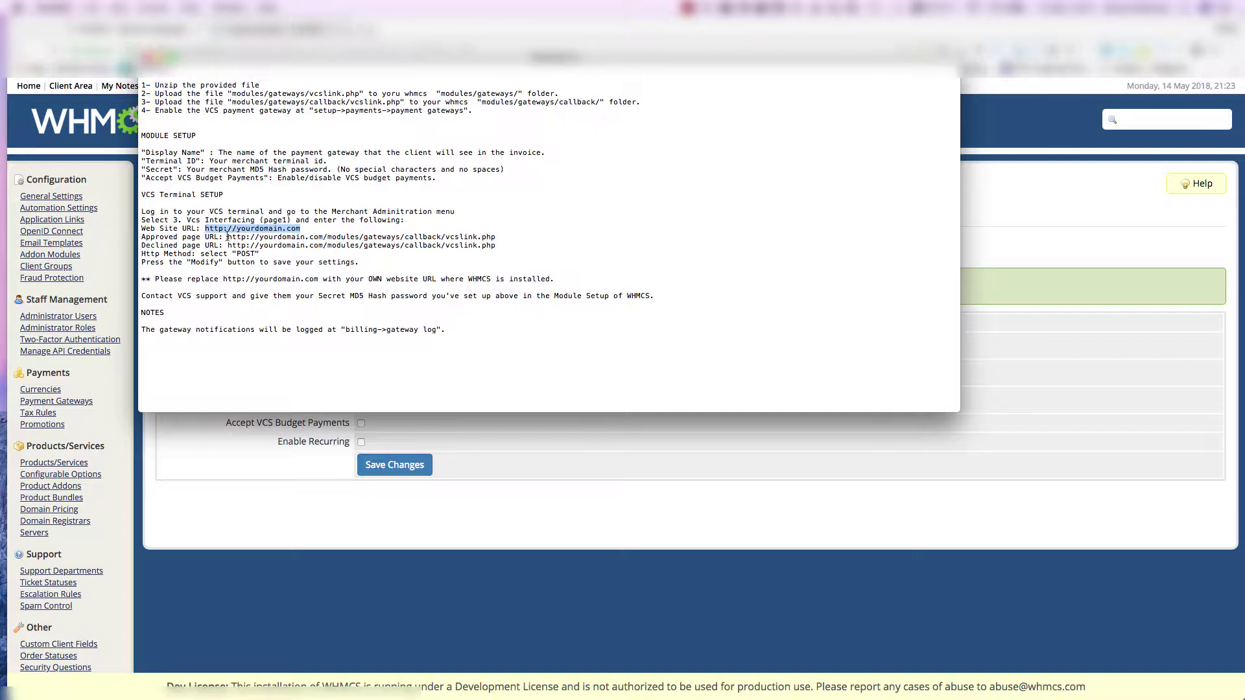
drag(228, 237, 506, 237)
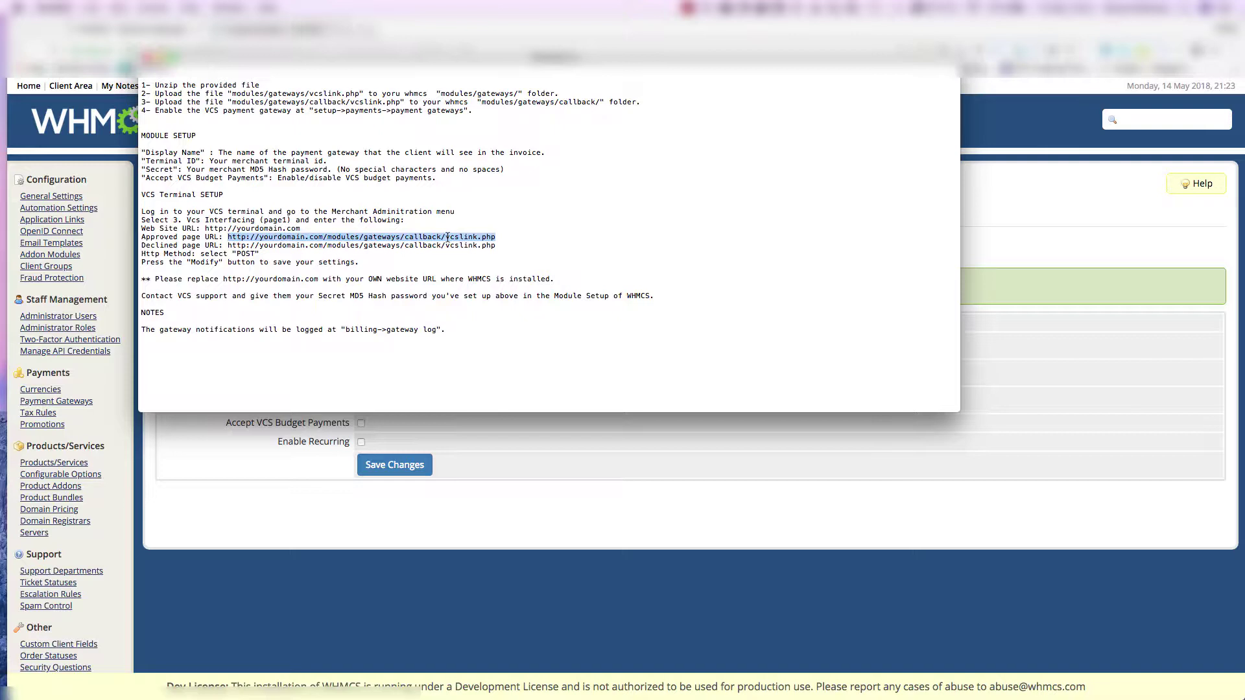
click(447, 238)
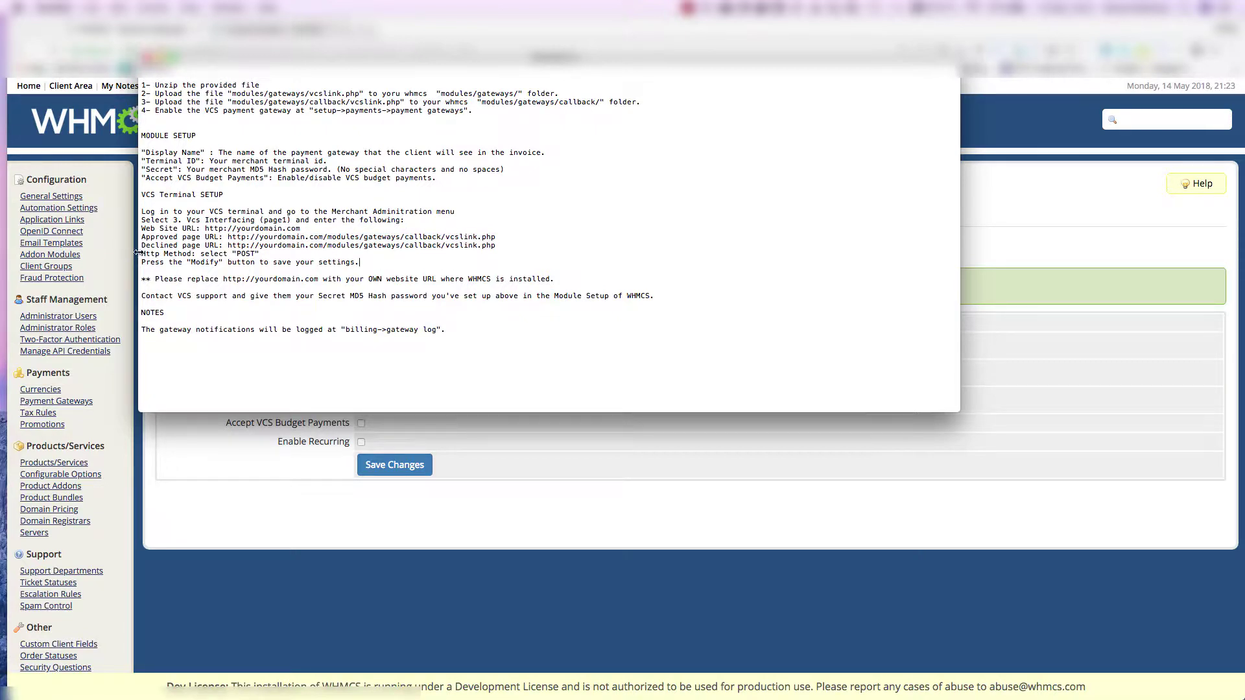
drag(140, 253, 272, 254)
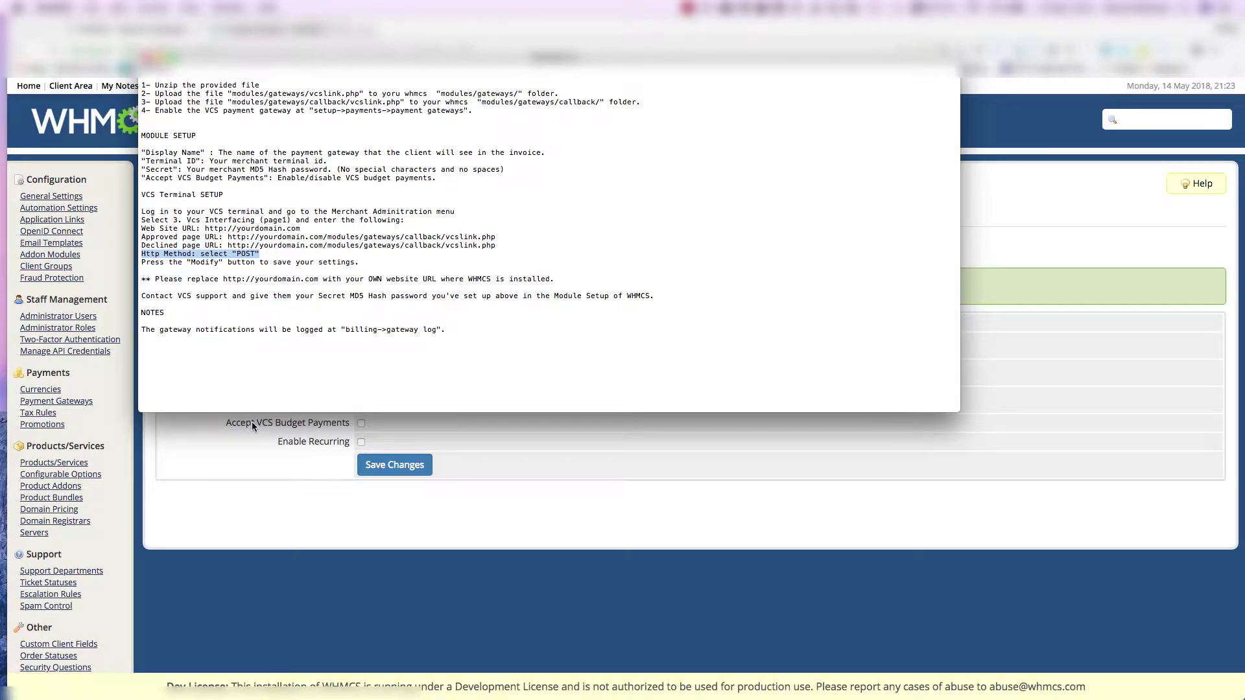
click(219, 448)
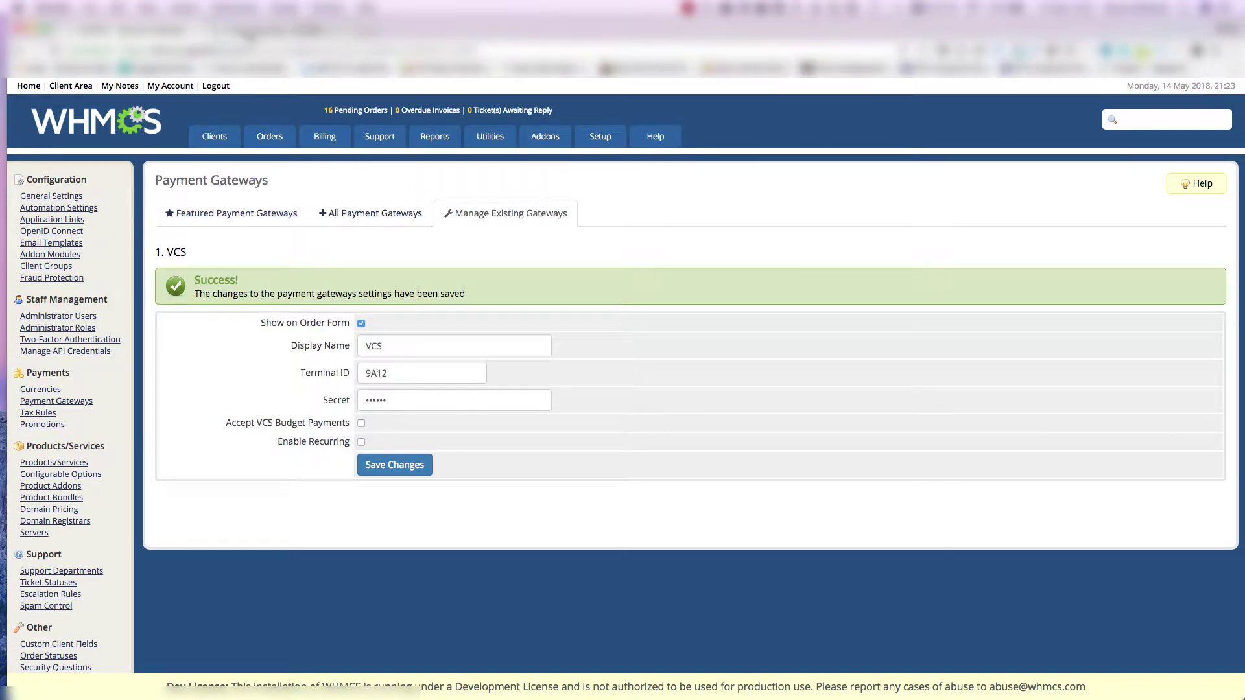
- Open Merchant Administration's 3. Vcs Interfacing (page1) section and submit it with Modify
click(130, 29)
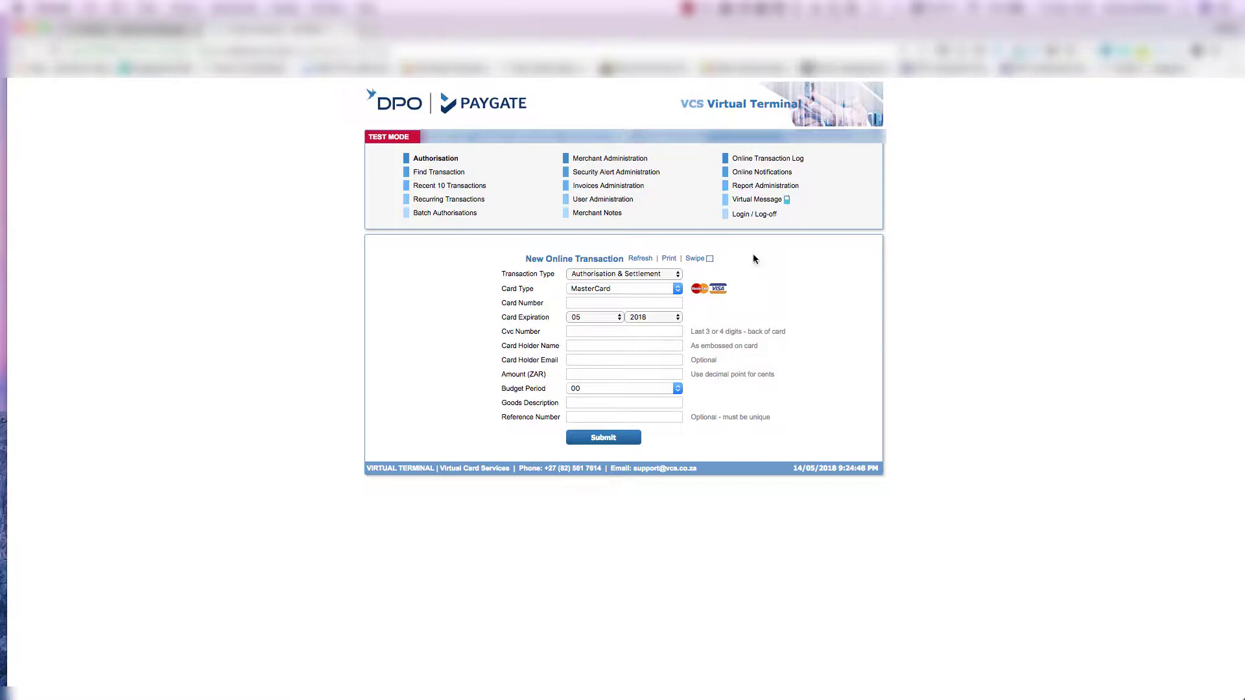
click(643, 164)
click(648, 256)
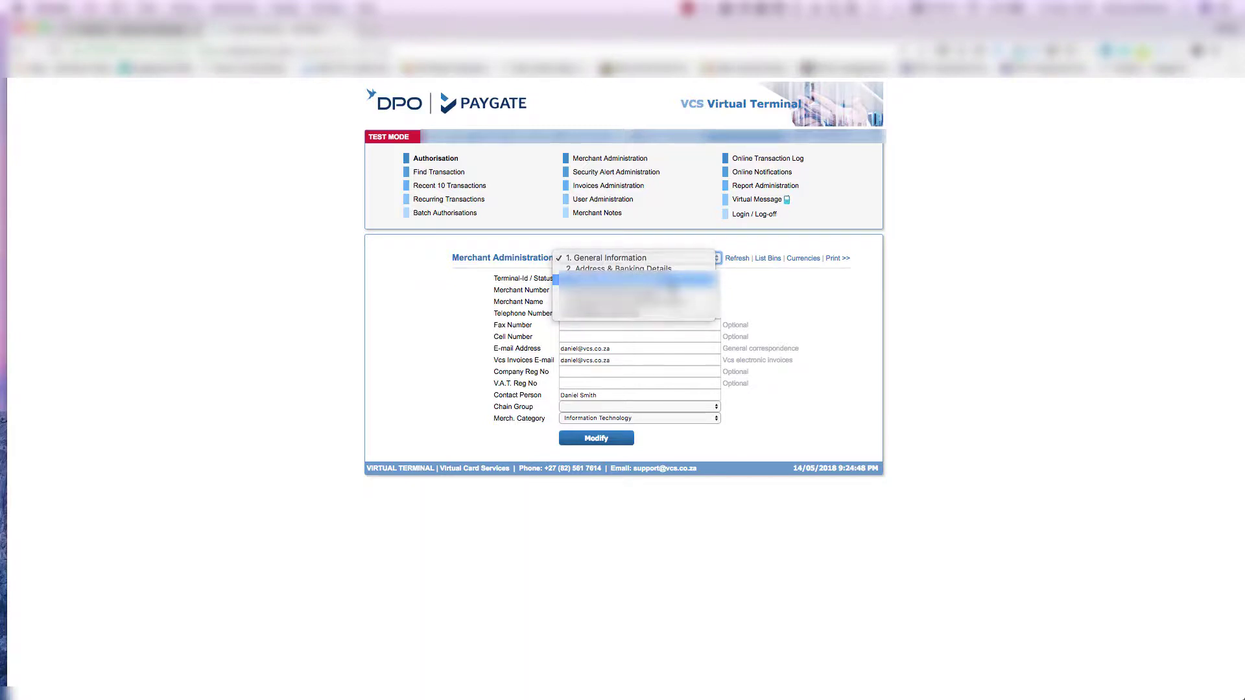
click(641, 280)
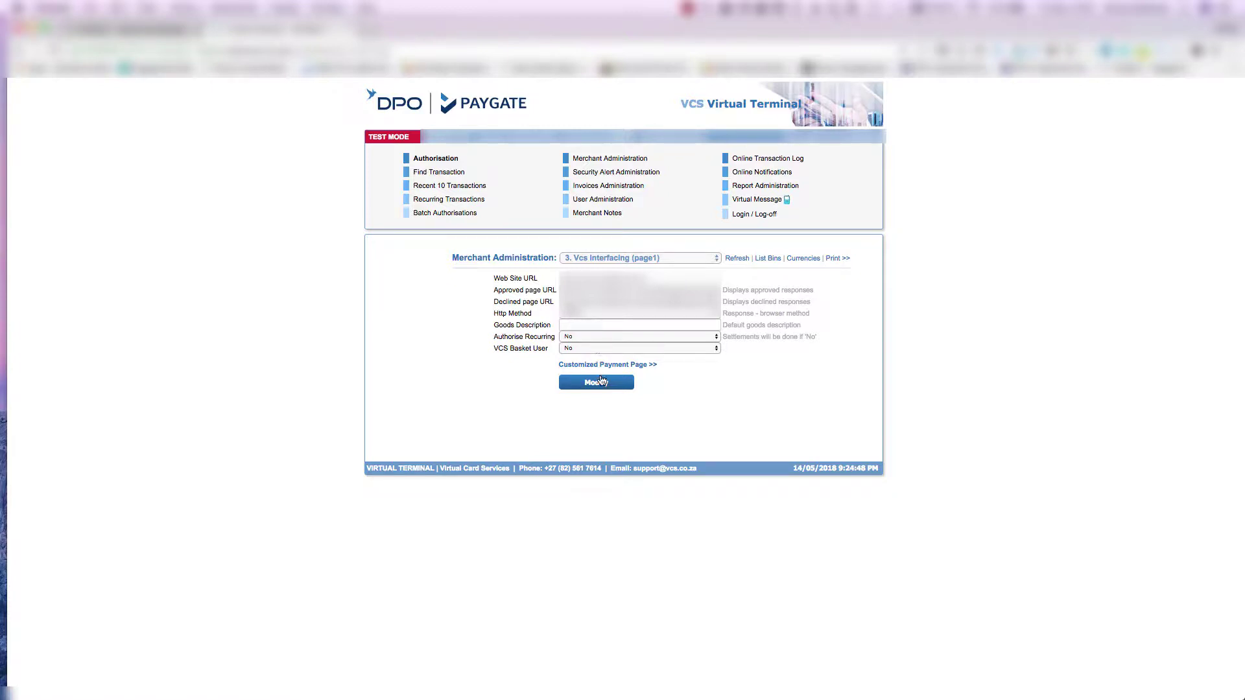
click(606, 382)
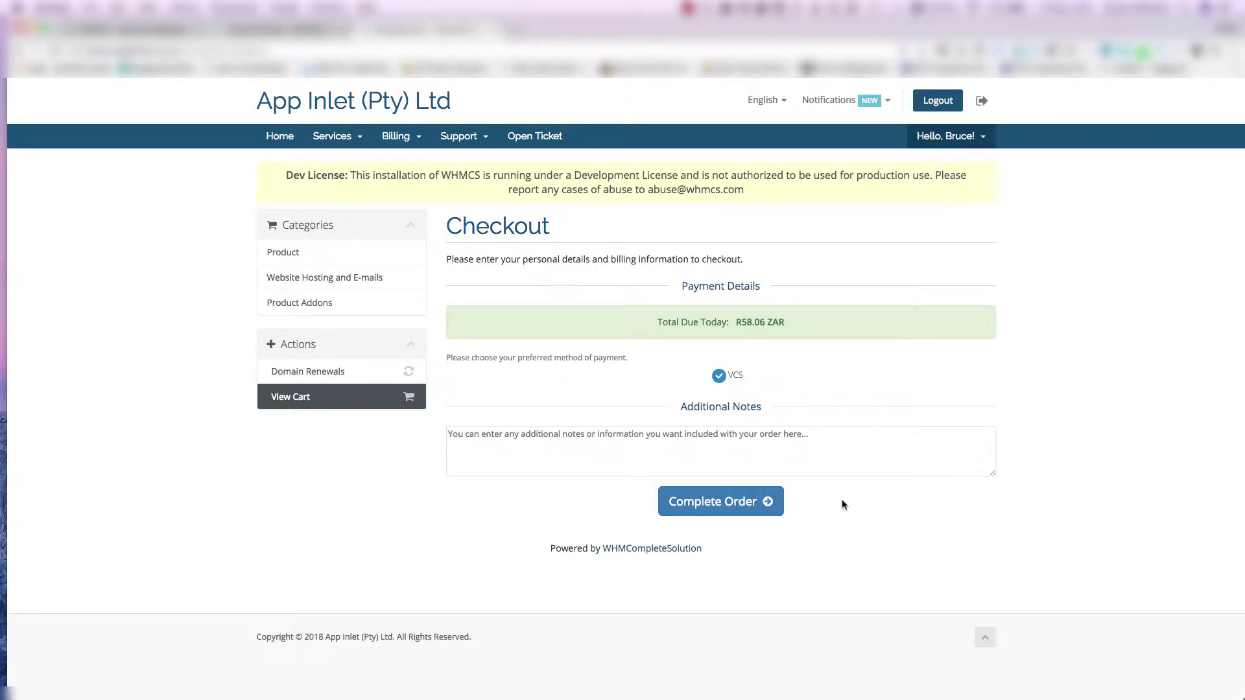
- Check out with VCS and pay the R58.06 invoice 21 with the test card, using the saved e-mail address
click(745, 509)
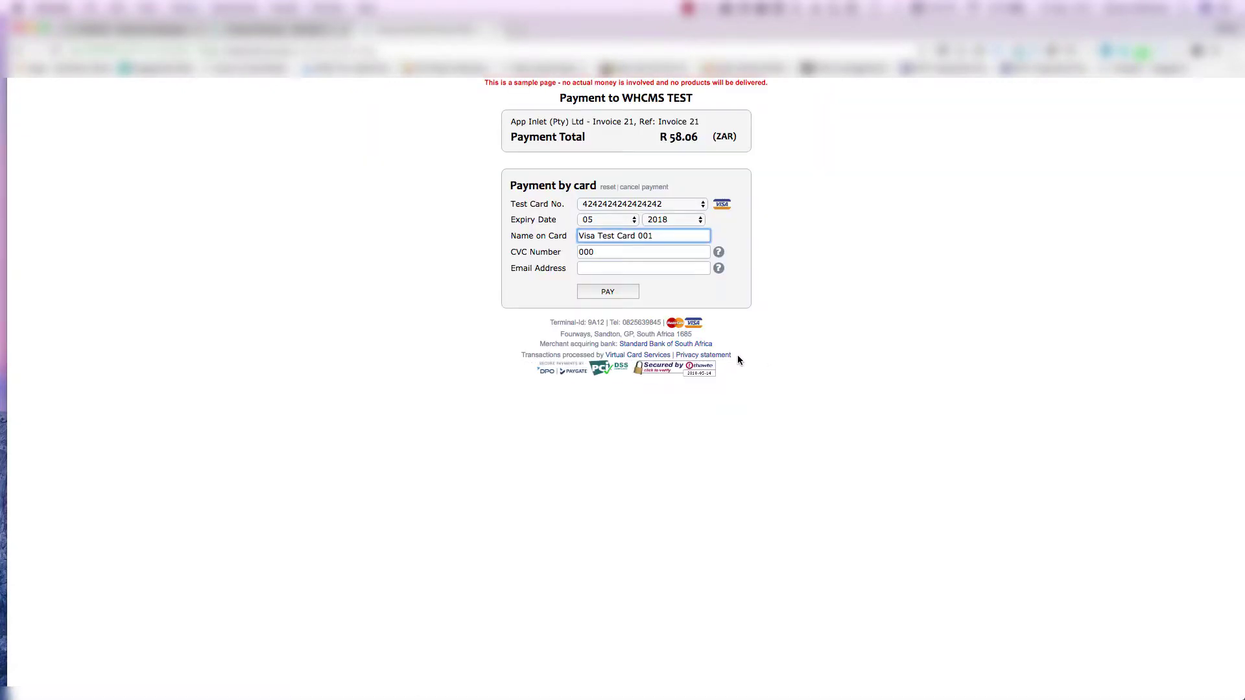
click(620, 266)
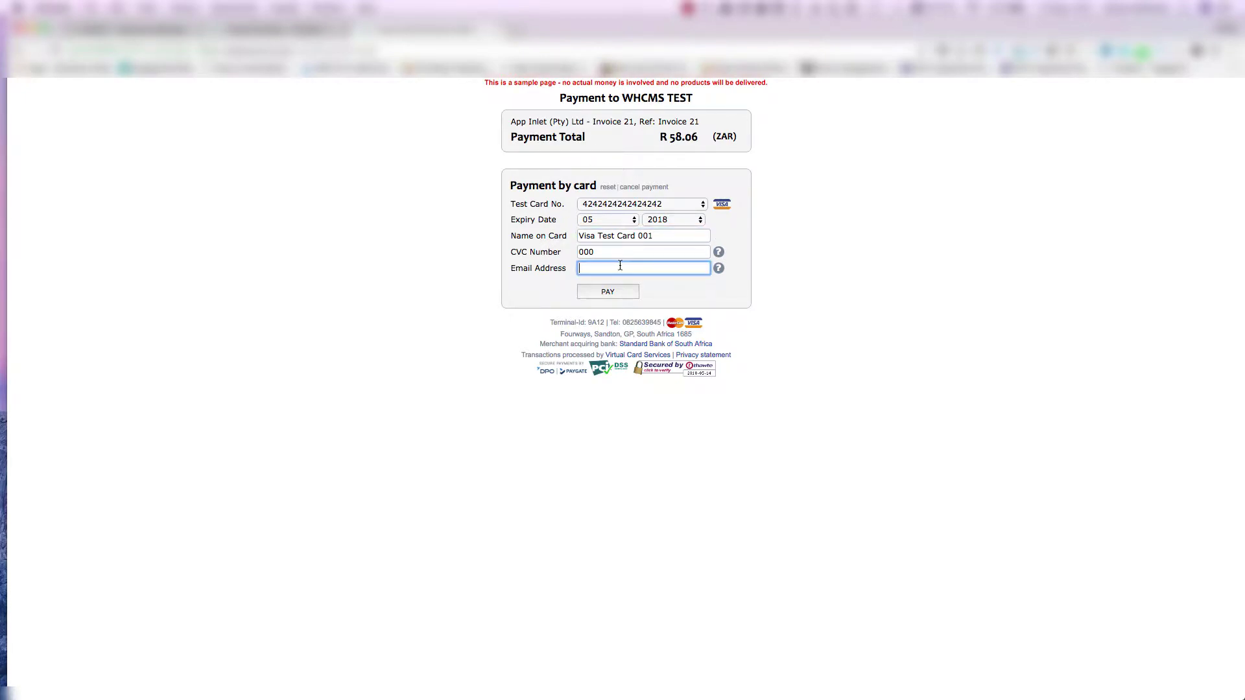
click(603, 279)
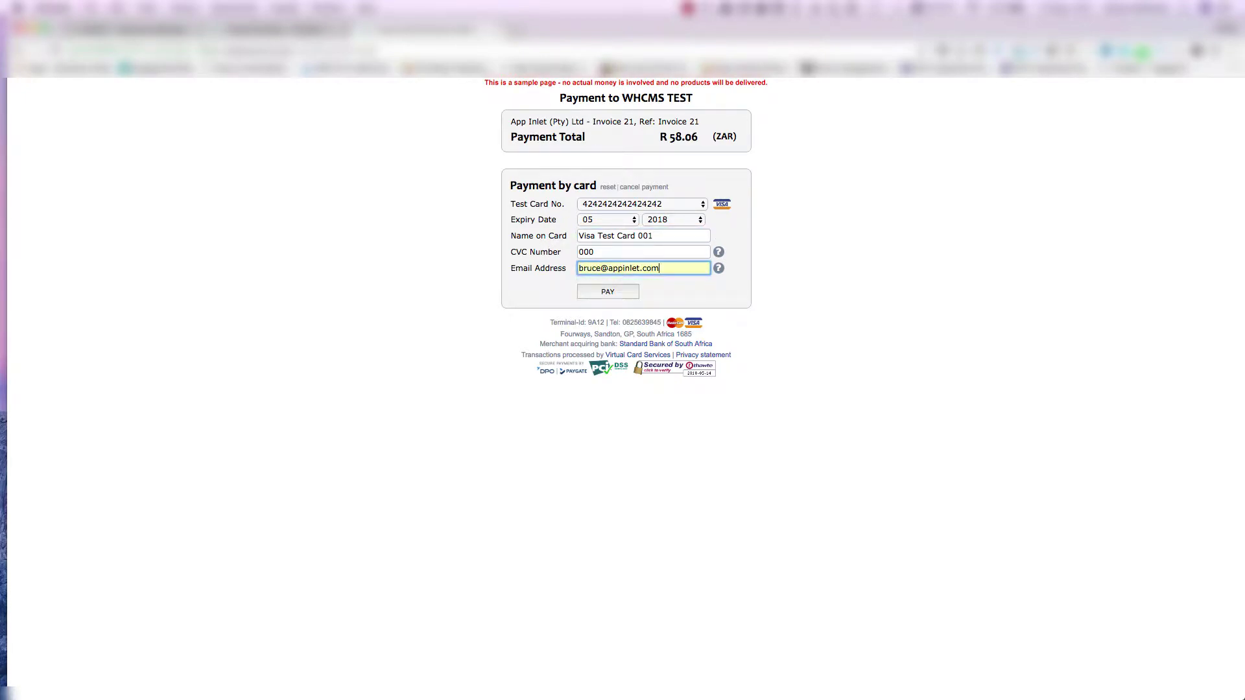
click(608, 292)
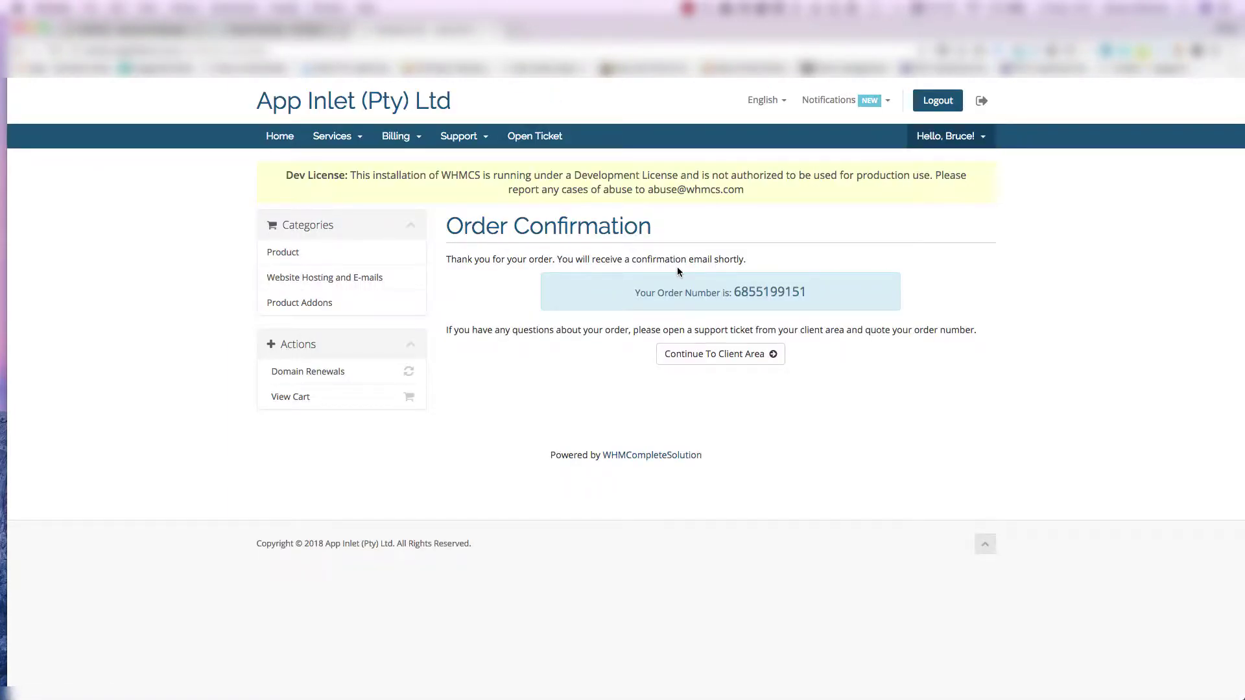
click(135, 29)
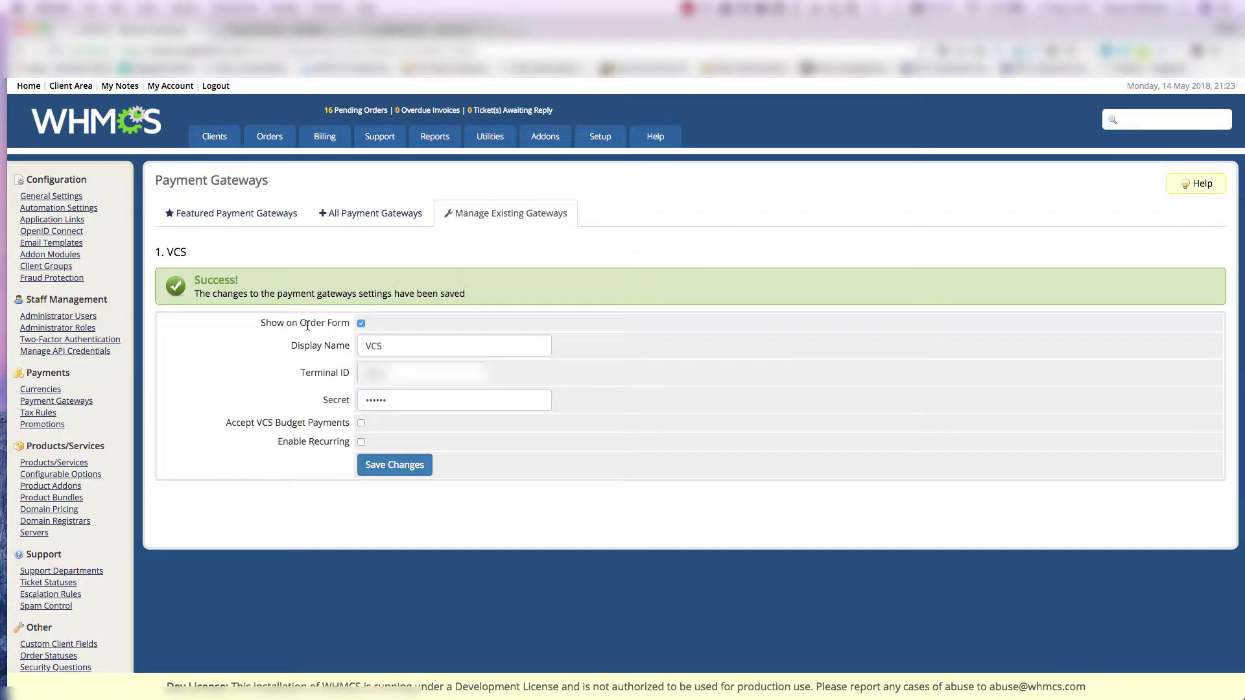
- Tick Enable Recurring for the VCS gateway and save the settings
click(361, 442)
click(395, 467)
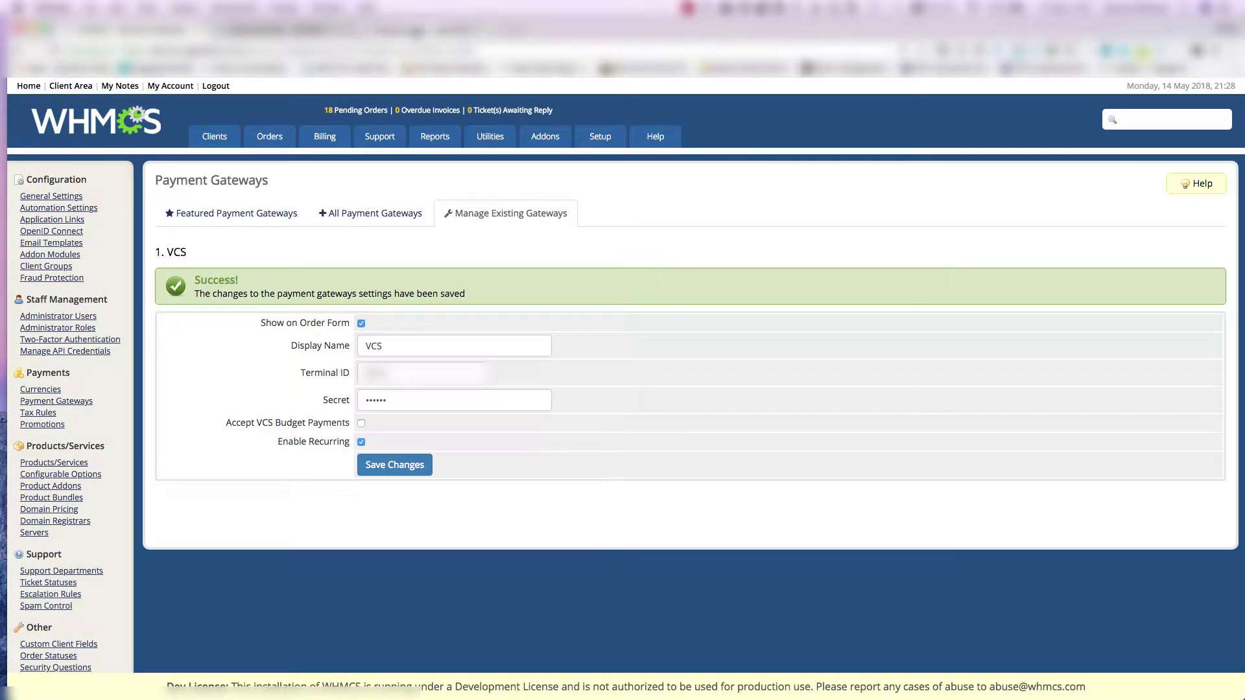
click(416, 32)
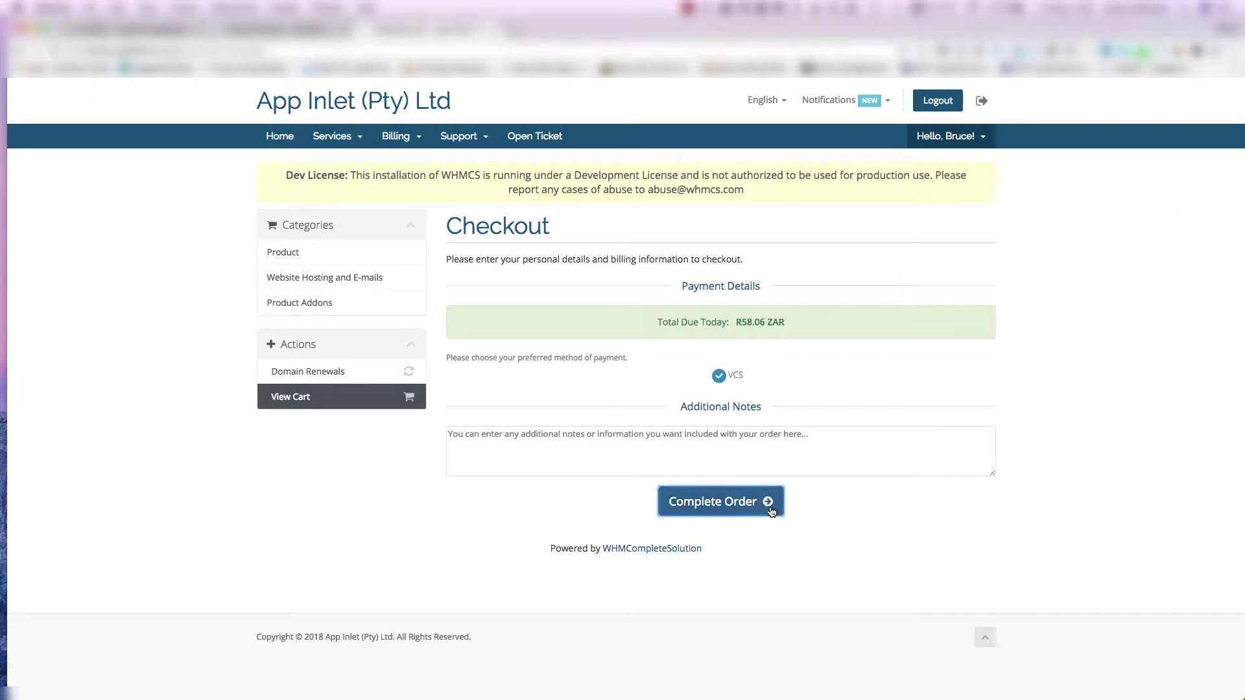
- Place a new order and pay it as an unlimited monthly R 58.06 debit starting 2018/06/14
click(783, 509)
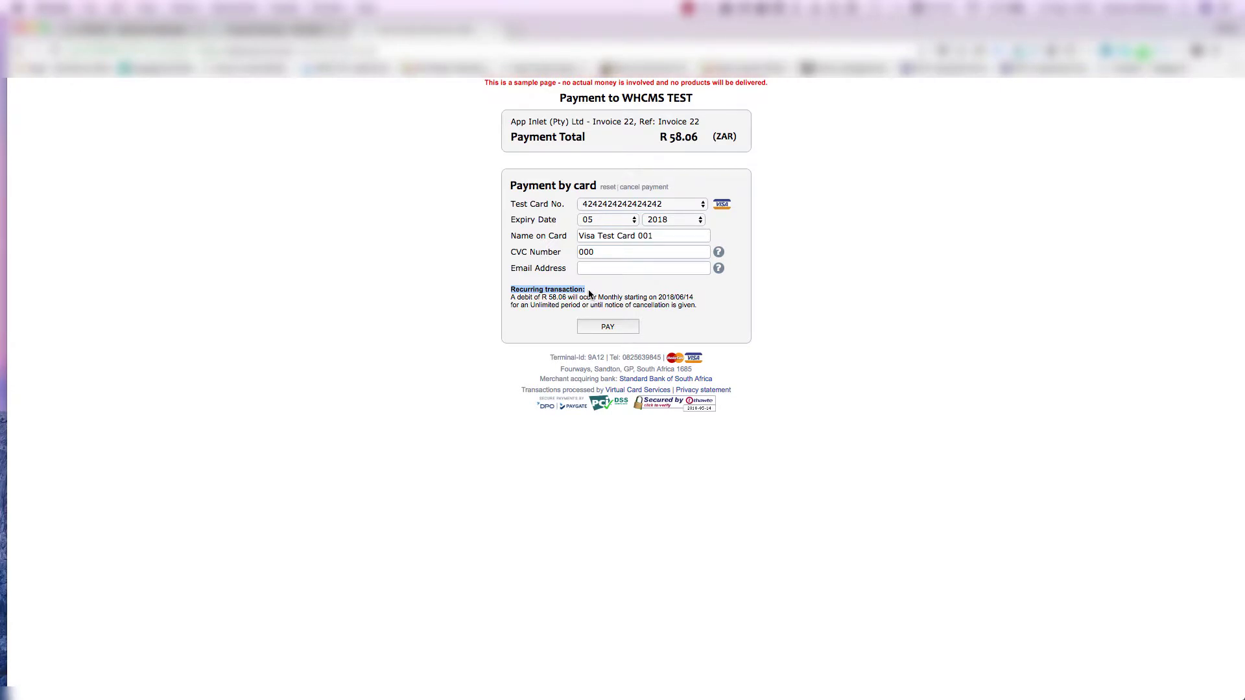
click(721, 328)
drag(512, 297, 615, 298)
click(656, 310)
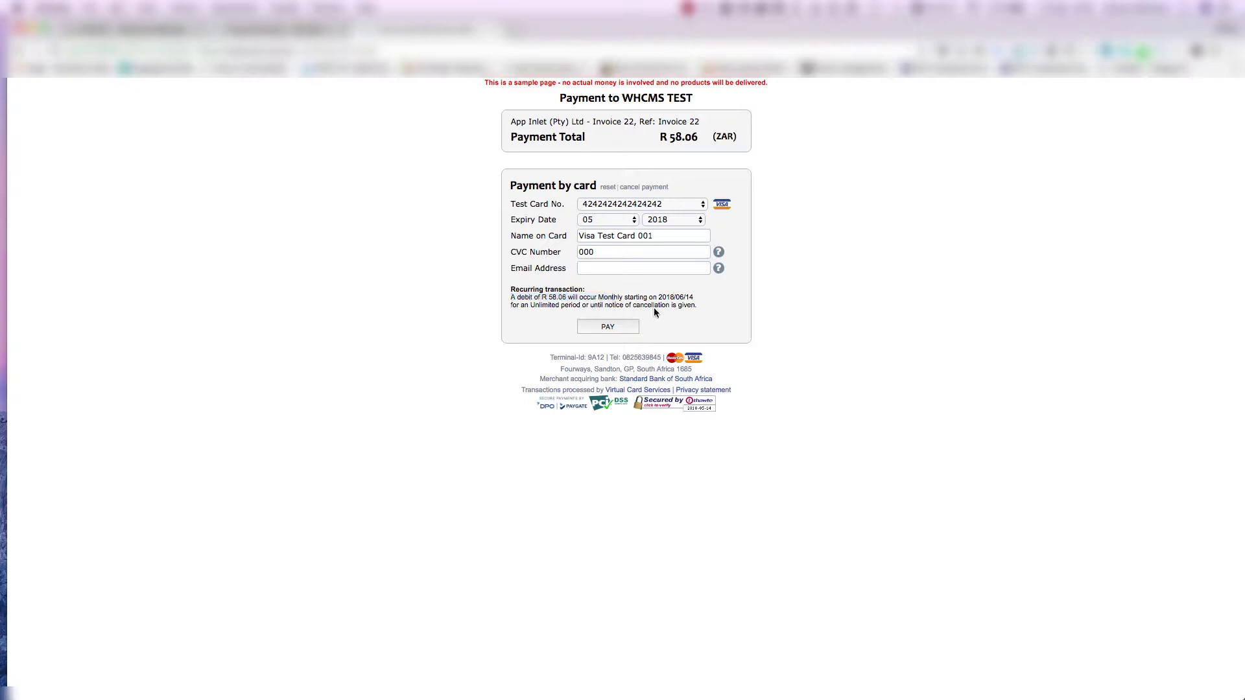
double_click(604, 297)
drag(658, 297, 695, 299)
drag(520, 305, 577, 306)
double_click(549, 305)
double_click(664, 306)
click(610, 328)
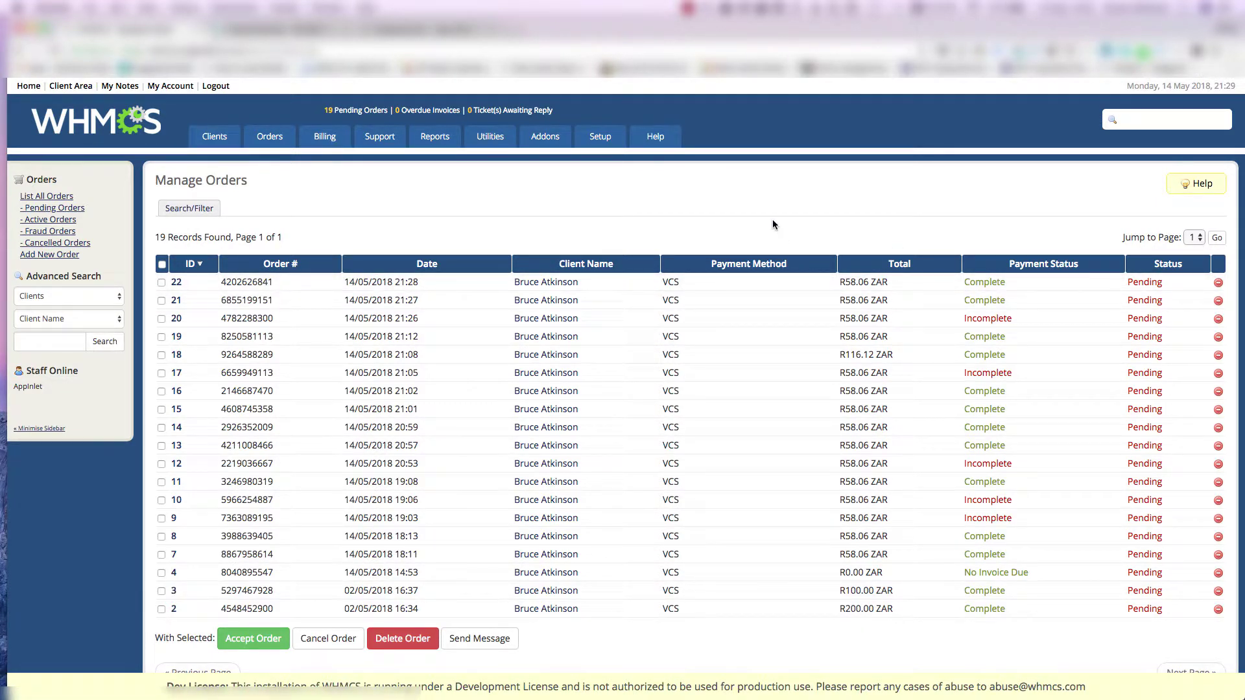
- Select order 22 in Manage Orders to confirm its VCS payment is Complete
double_click(177, 282)
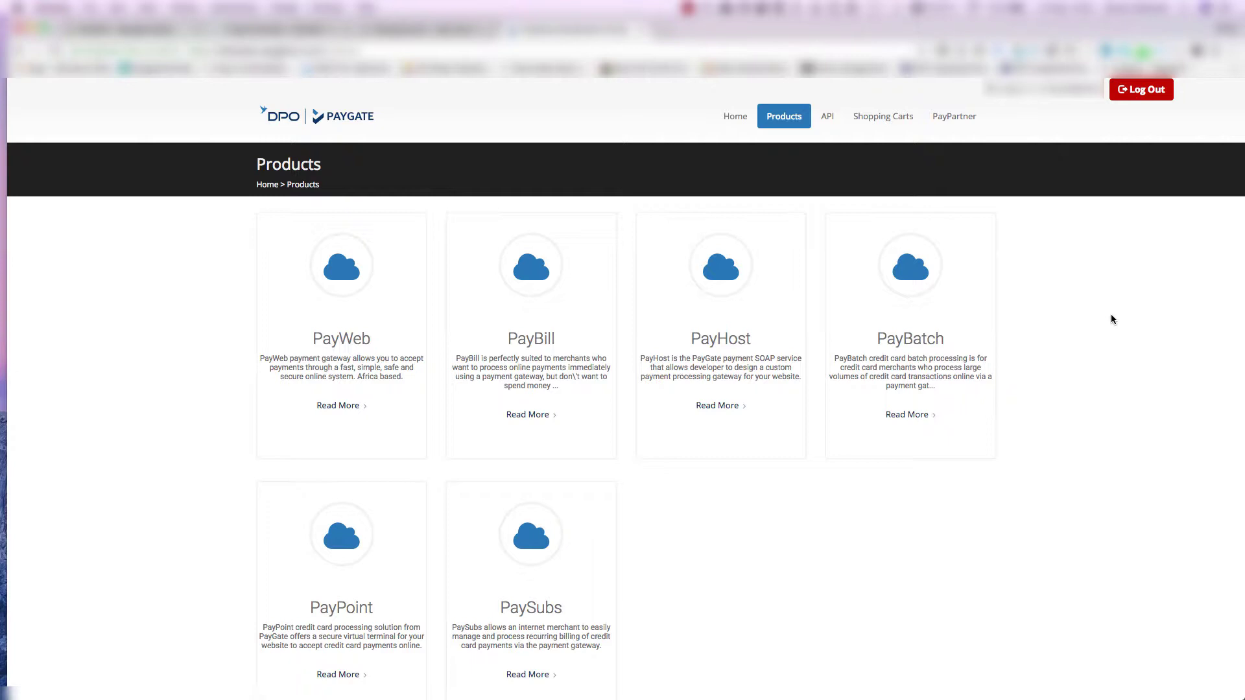
scroll(1110, 316, down, 2)
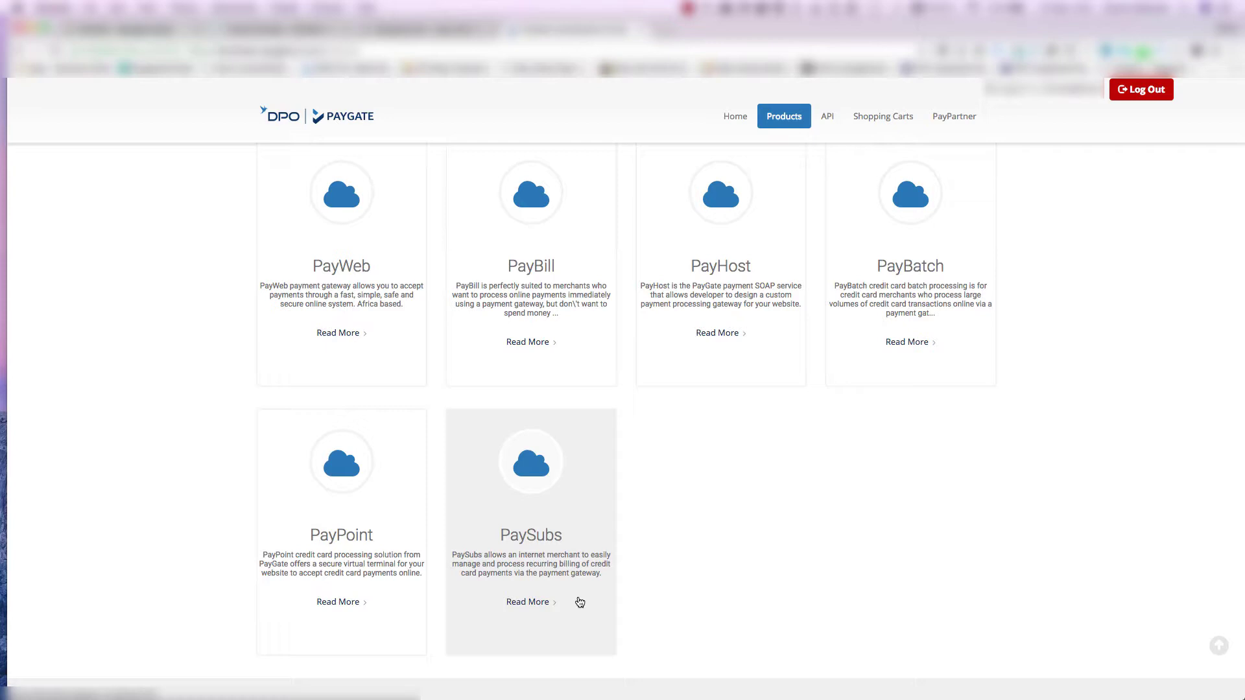
click(527, 602)
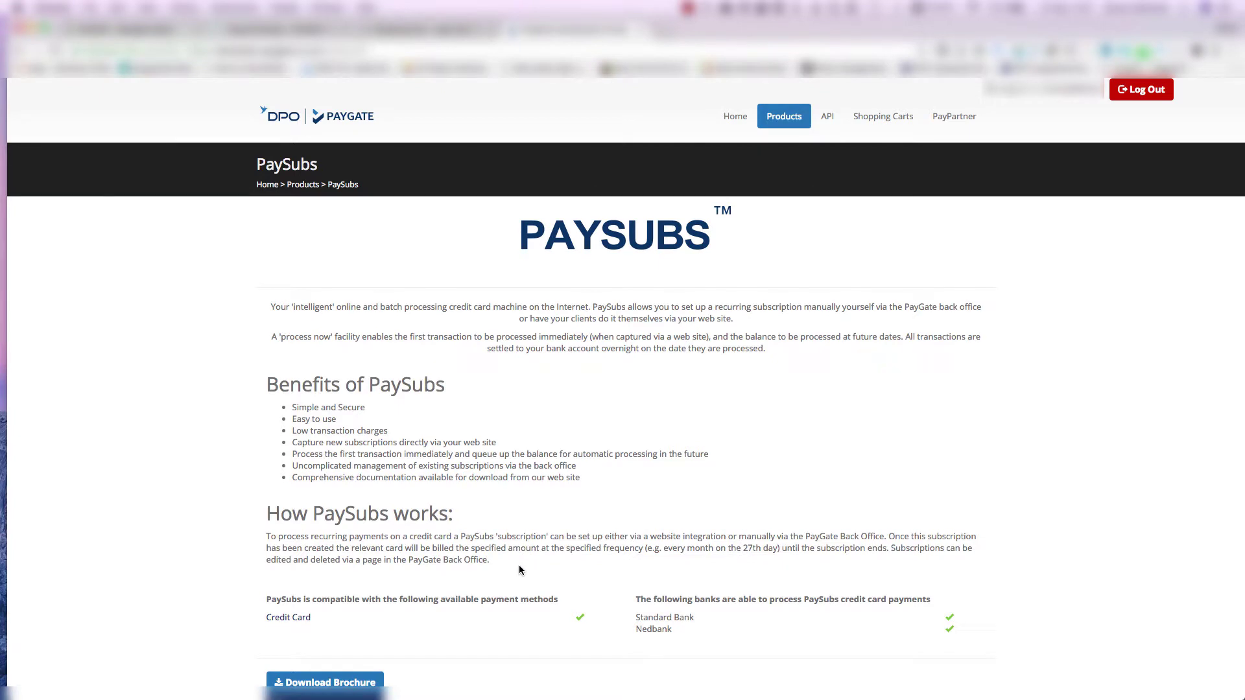
drag(519, 566, 267, 533)
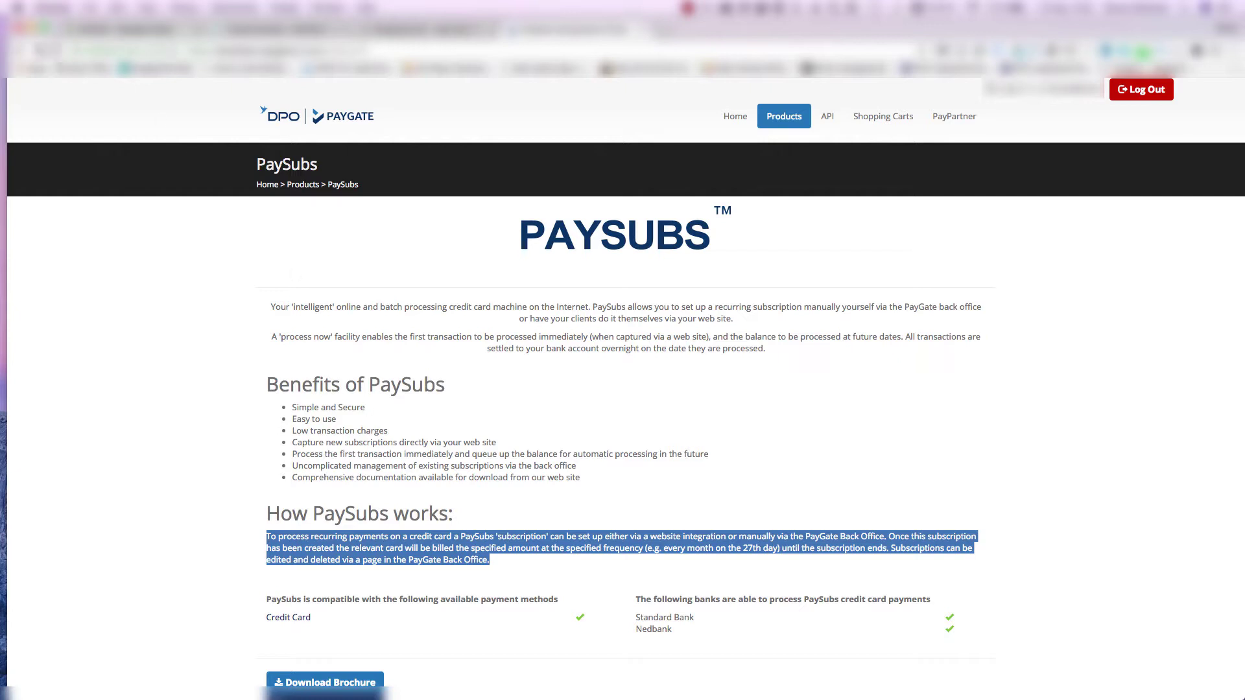
click(19, 51)
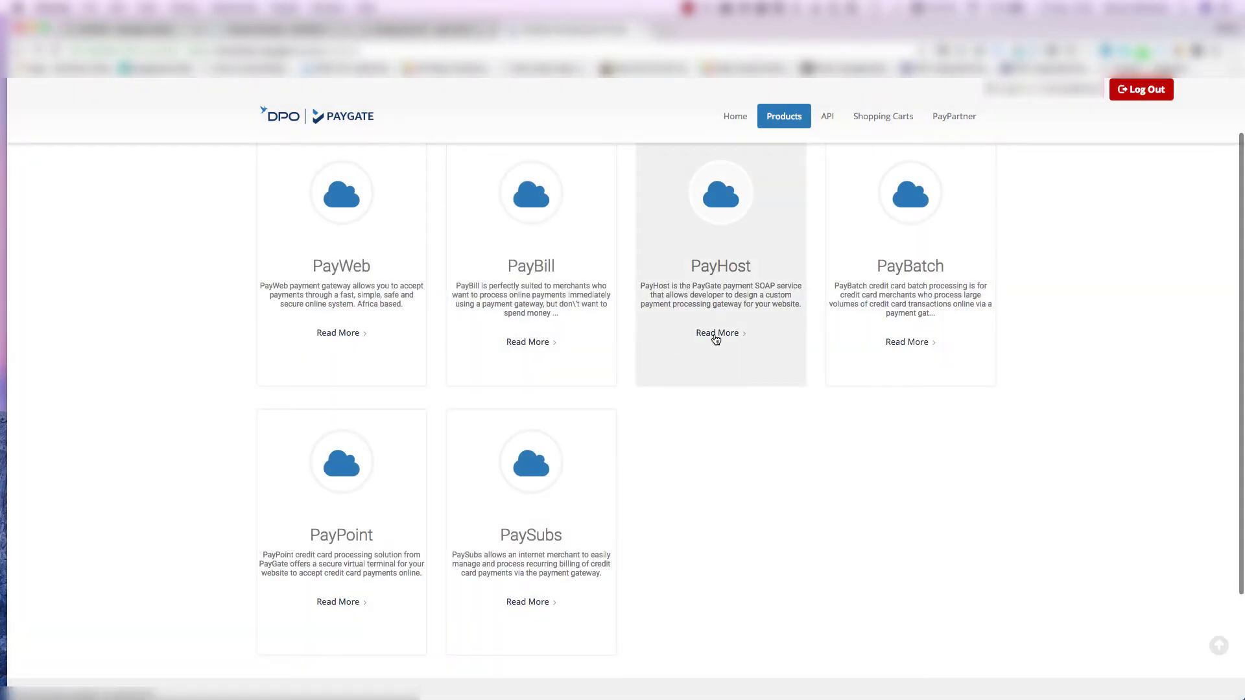
scroll(785, 375, up, 2)
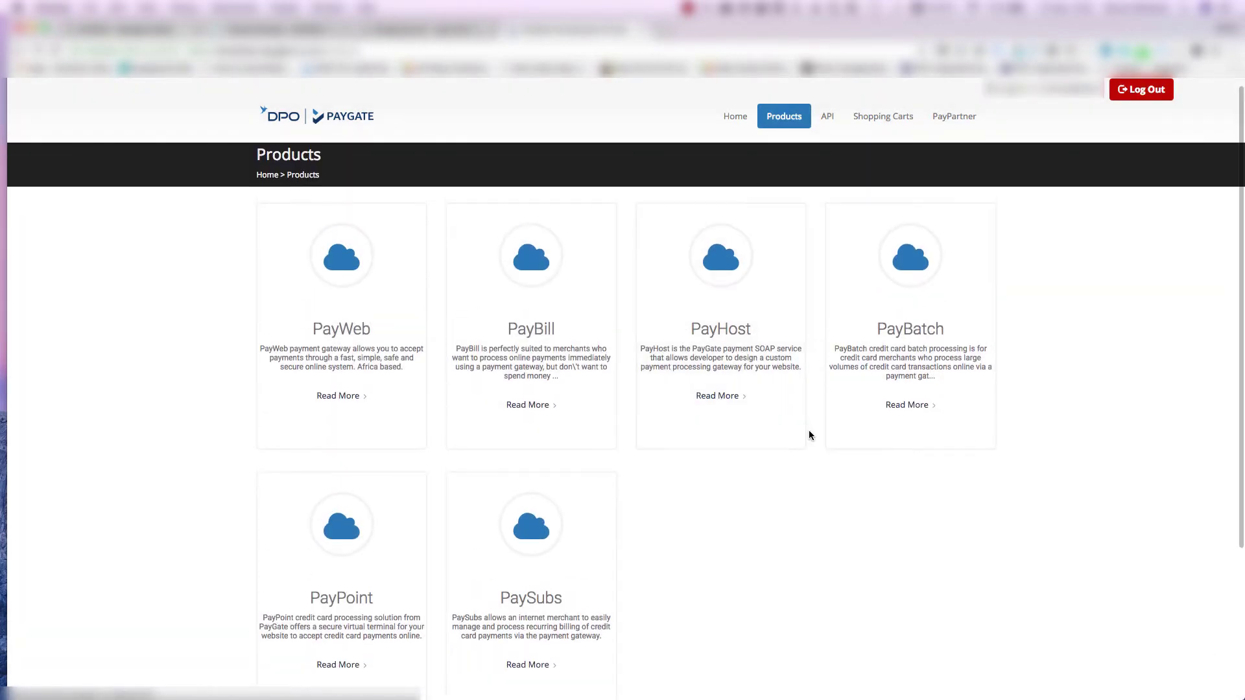
scroll(808, 430, up, 1)
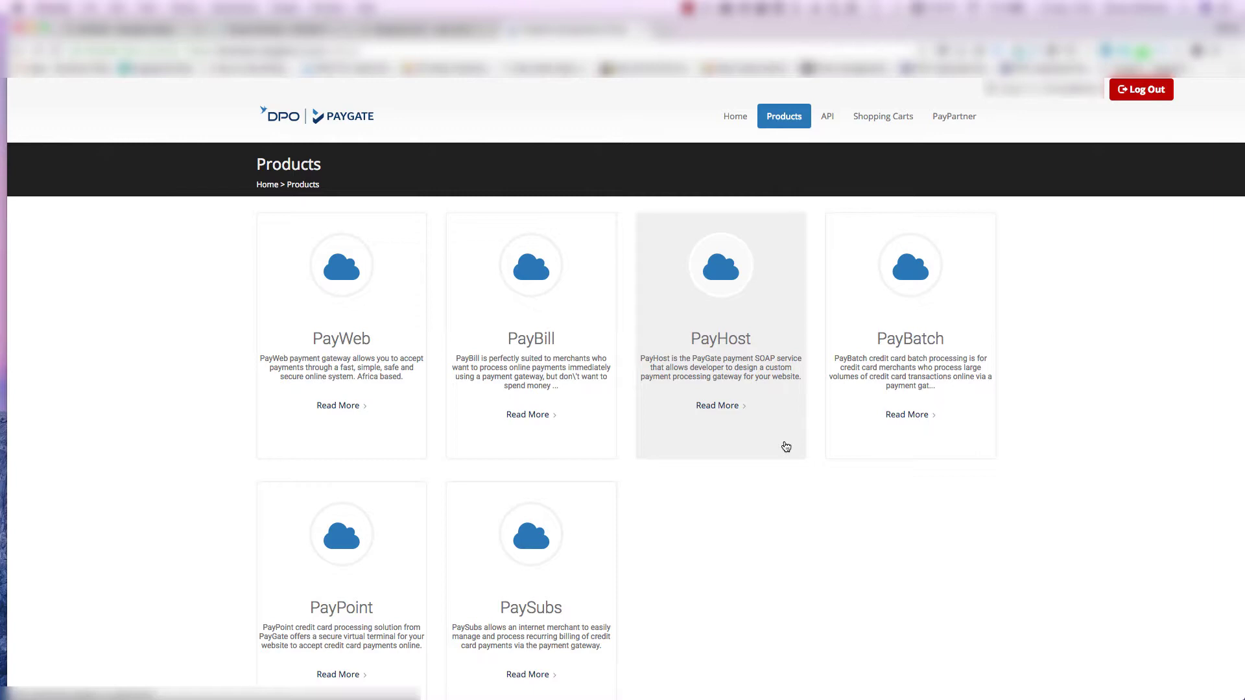
- Open the PayHost product page and review its host-to-host feature bullet
click(784, 446)
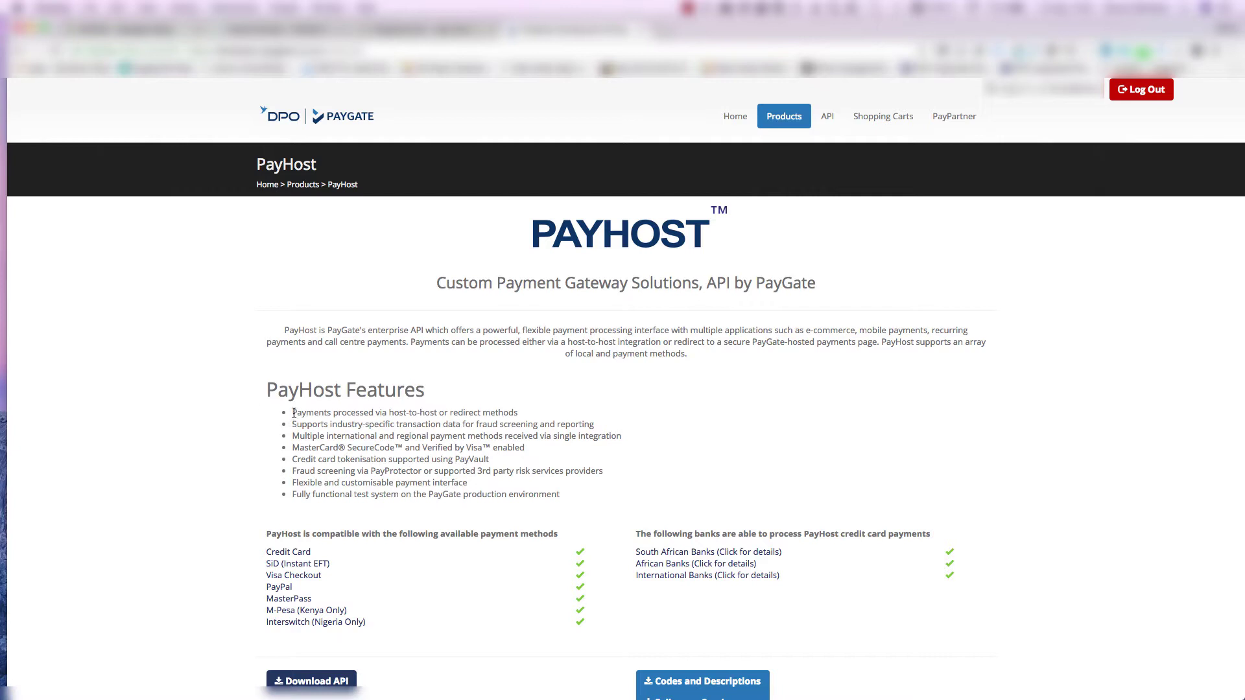
drag(294, 414, 564, 418)
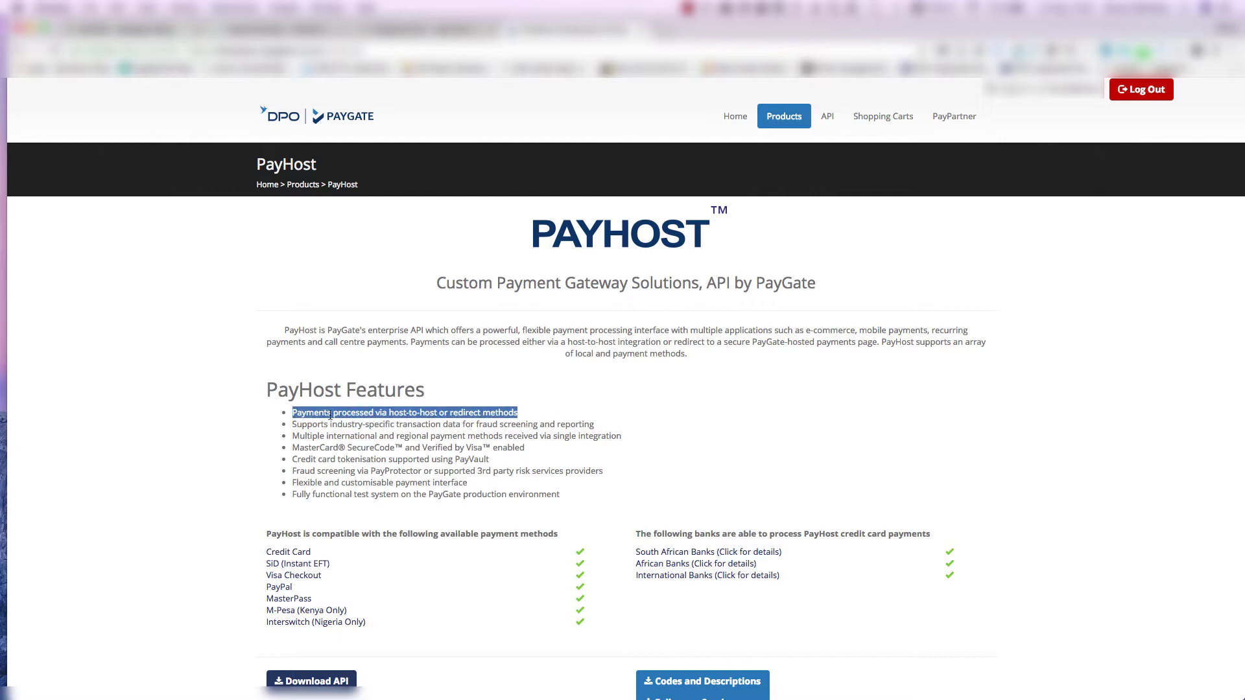
click(550, 418)
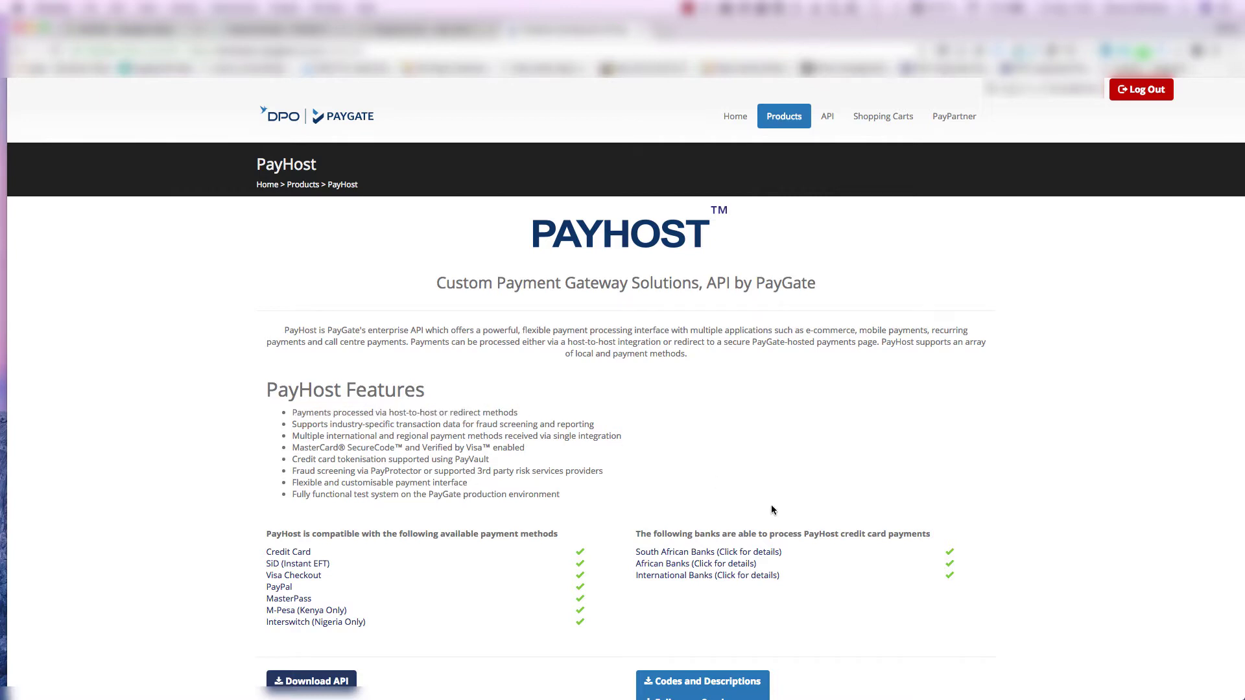